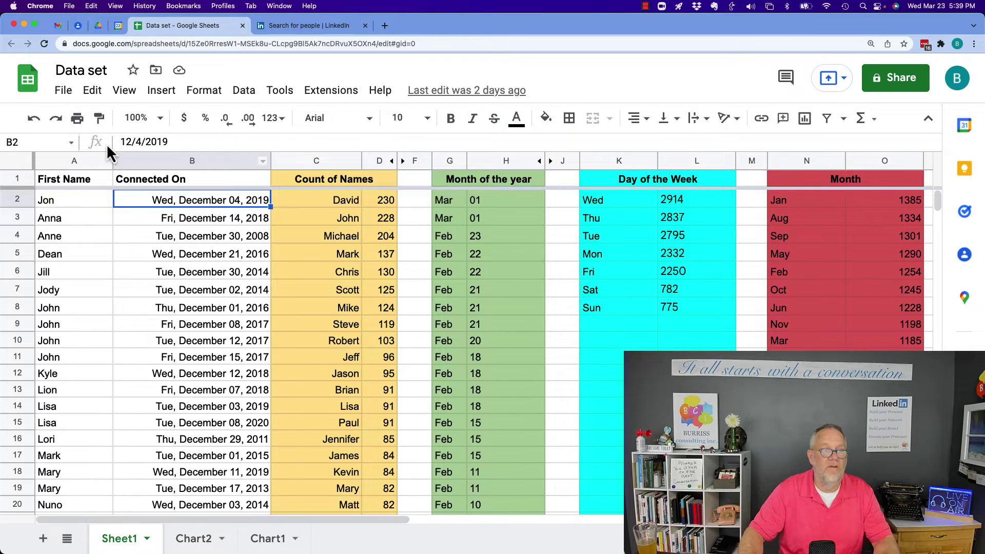
Step: Open the custom date and time format settings for cell B2 in the Connected On column
{"action": "left_click", "coordinate": [169, 221]}
{"action": "left_click", "coordinate": [194, 236]}
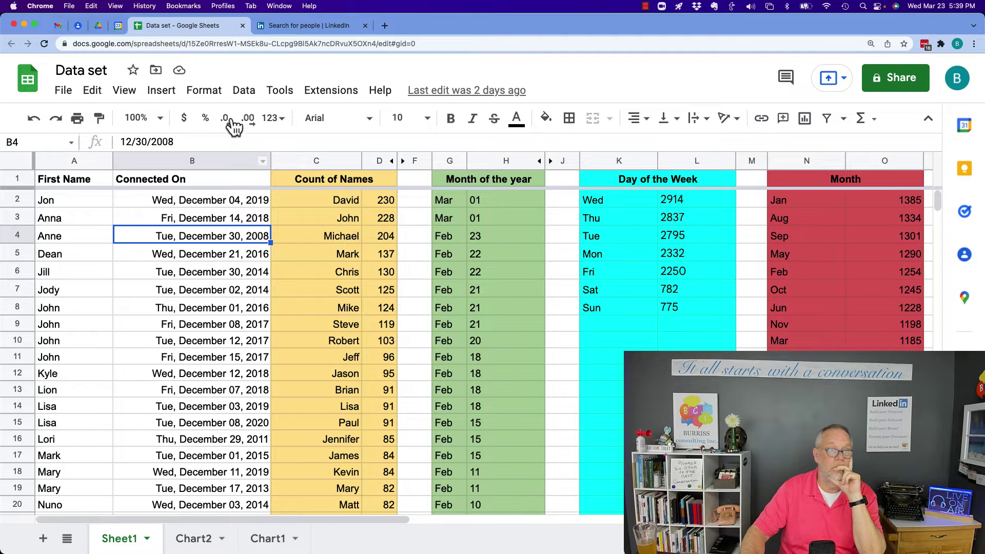
{"action": "left_click", "coordinate": [160, 200]}
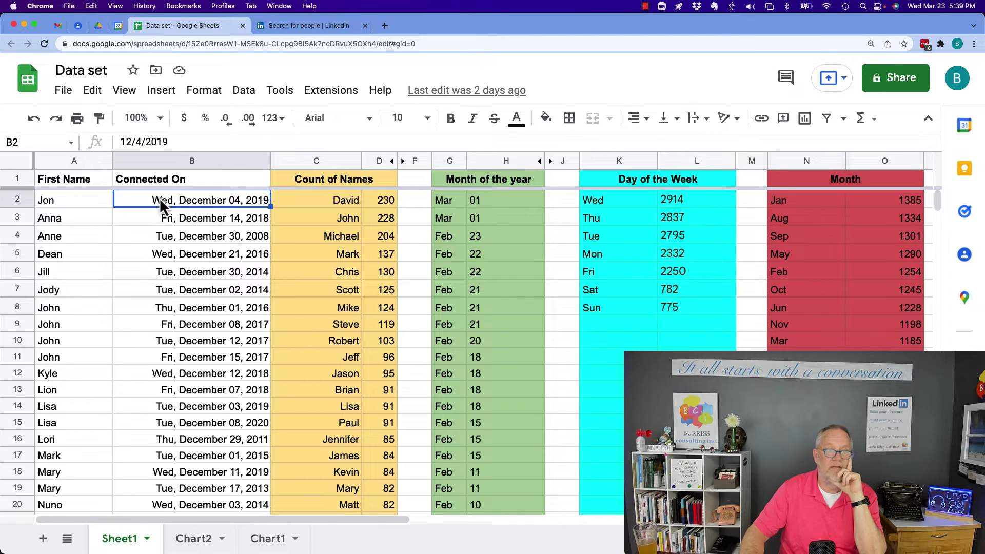
{"action": "key", "text": "super+minus"}
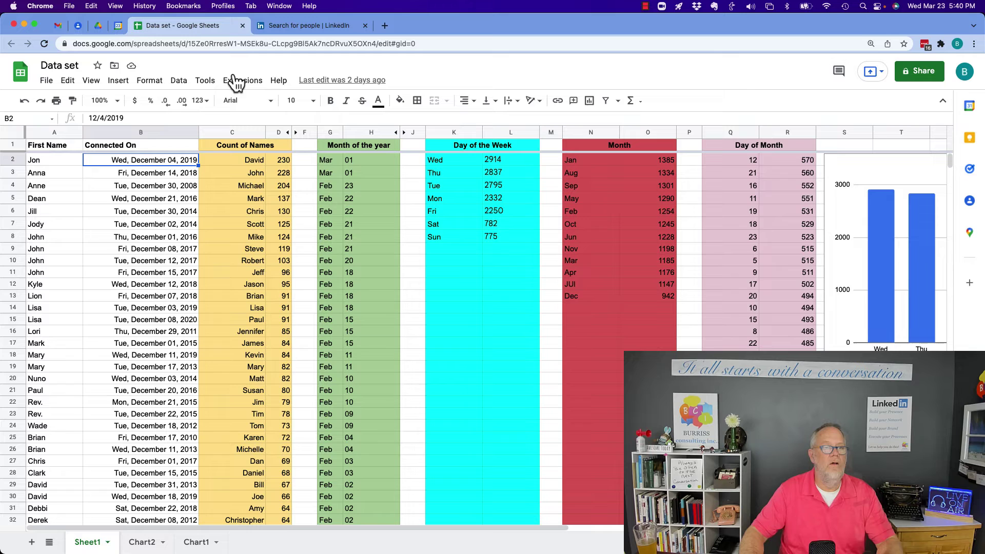
{"action": "left_click", "coordinate": [151, 85]}
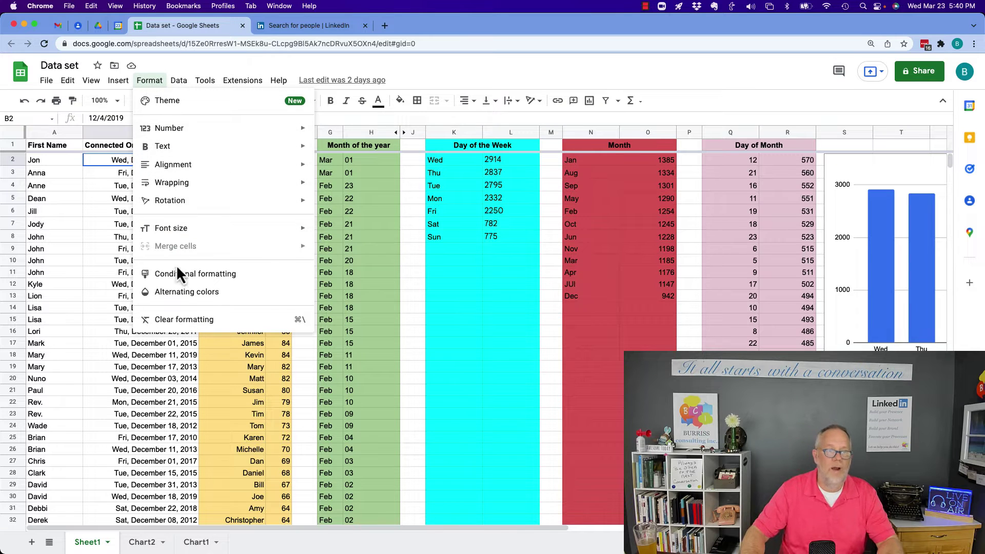
{"action": "mouse_move", "coordinate": [179, 134]}
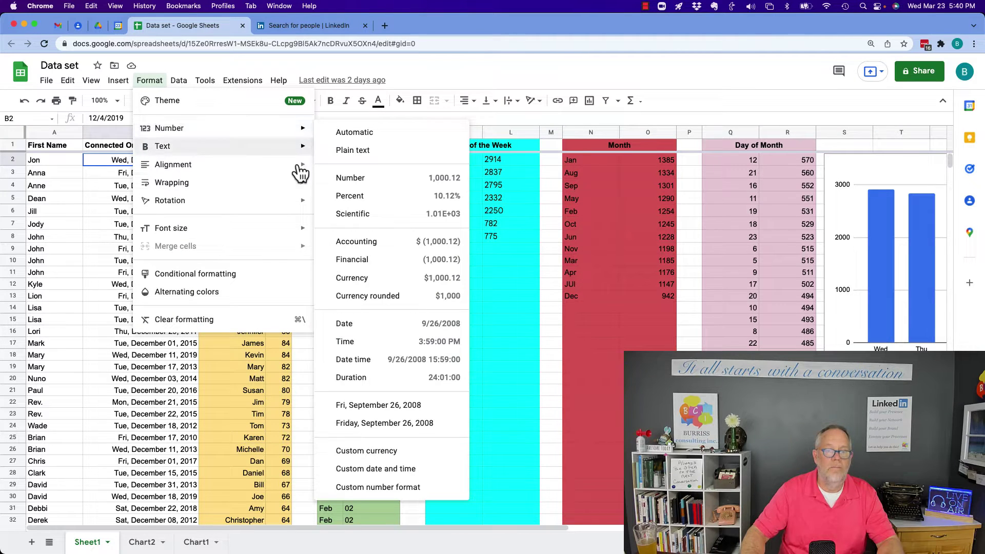
{"action": "left_click", "coordinate": [378, 470]}
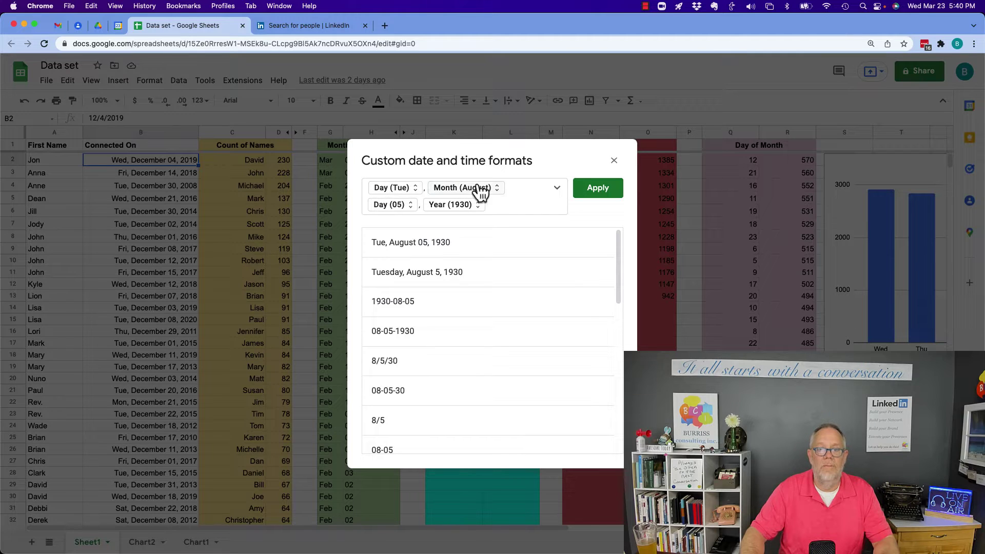
{"action": "left_click", "coordinate": [556, 189]}
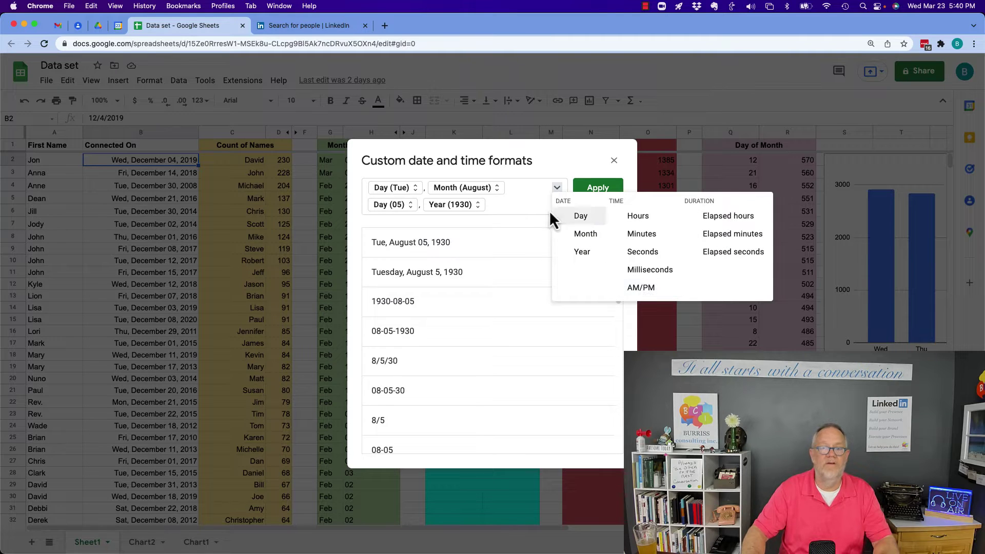
{"action": "left_click", "coordinate": [527, 192]}
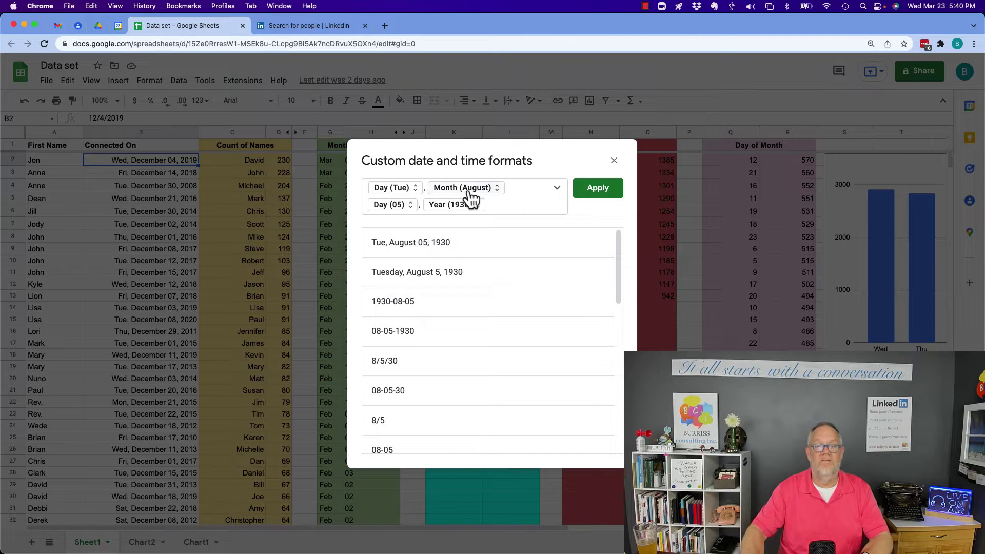
Step: In the custom format, put a hyphen between weekday and month and a slash between day number and year
{"action": "left_click", "coordinate": [425, 188]}
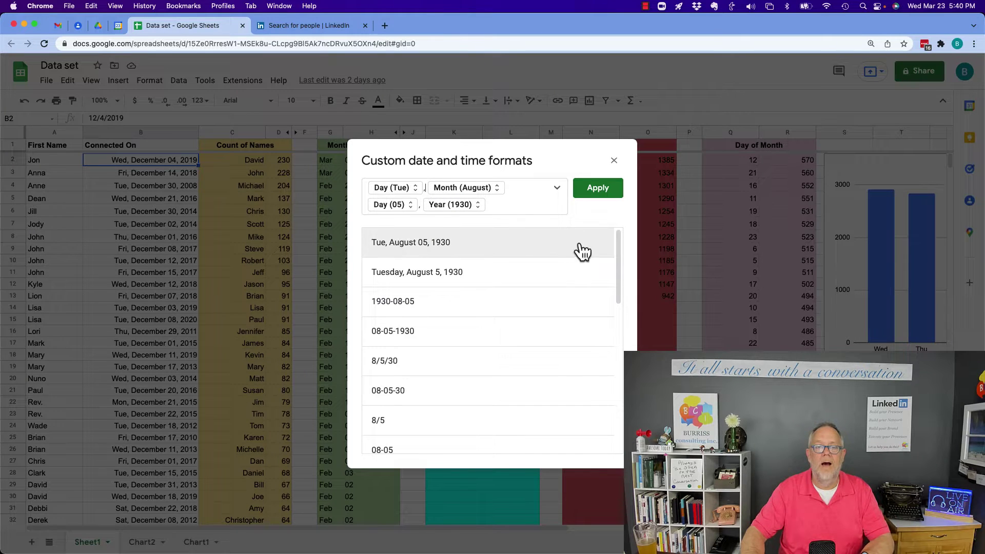
{"action": "key", "text": "BackSpace"}
{"action": "type", "text": "-"}
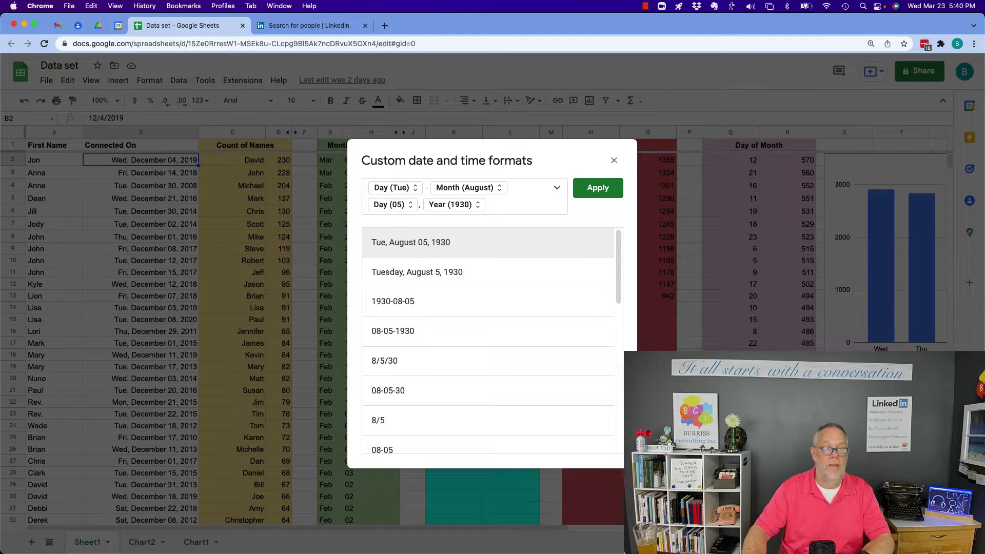
{"action": "left_click", "coordinate": [419, 207]}
{"action": "key", "text": "BackSpace"}
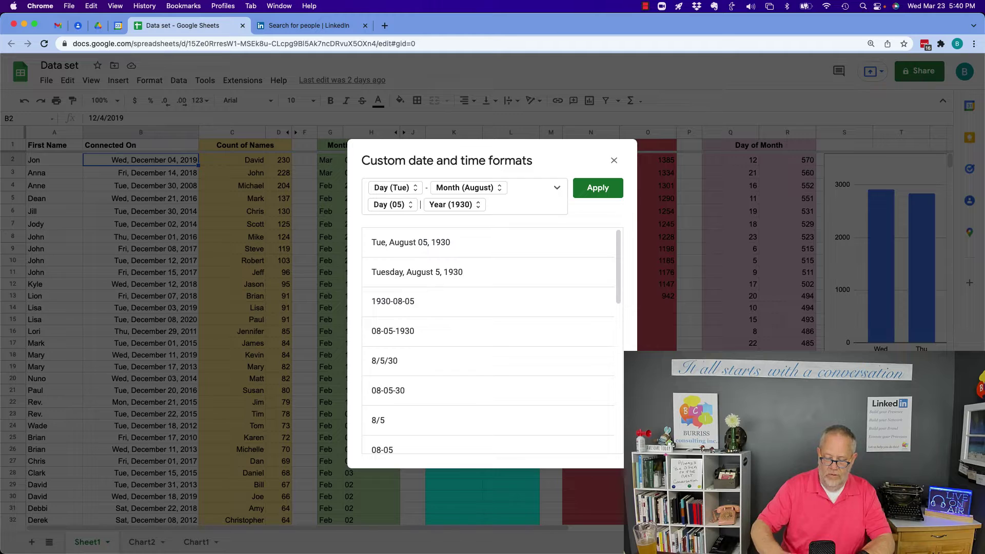
{"action": "type", "text": "/"}
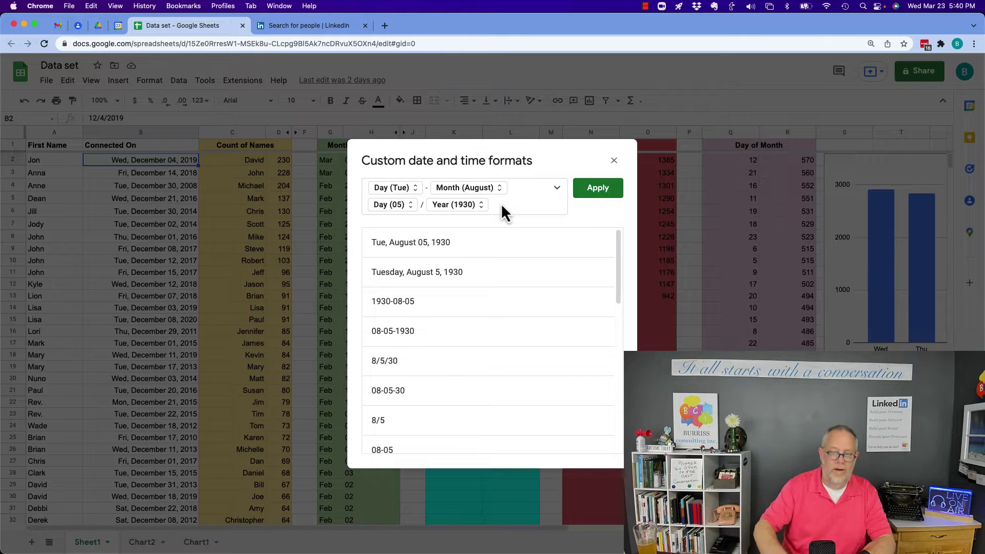
Step: Add "- This is the date" after the year, apply the format to B2, and widen column B to fit the text
{"action": "type", "text": "- This is the date"}
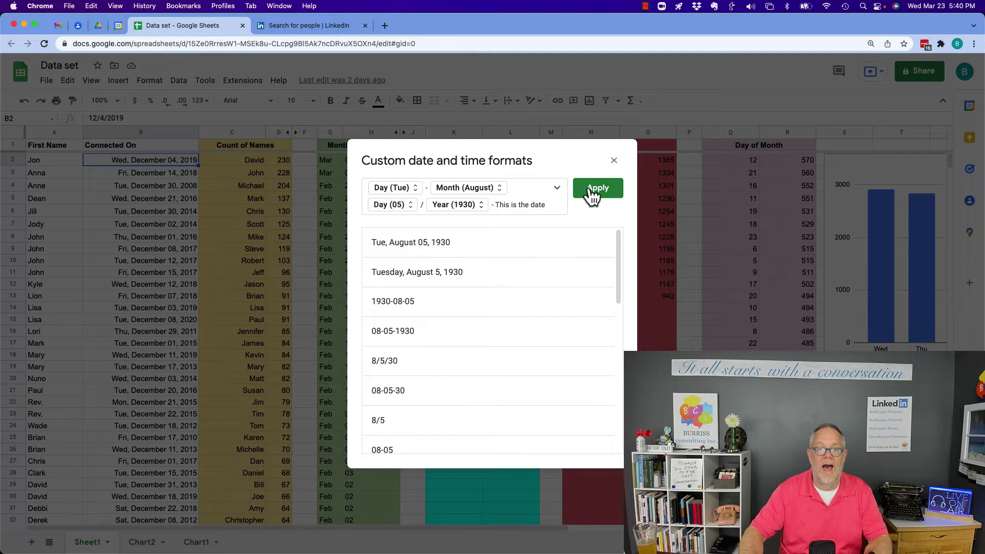
{"action": "left_click", "coordinate": [590, 190]}
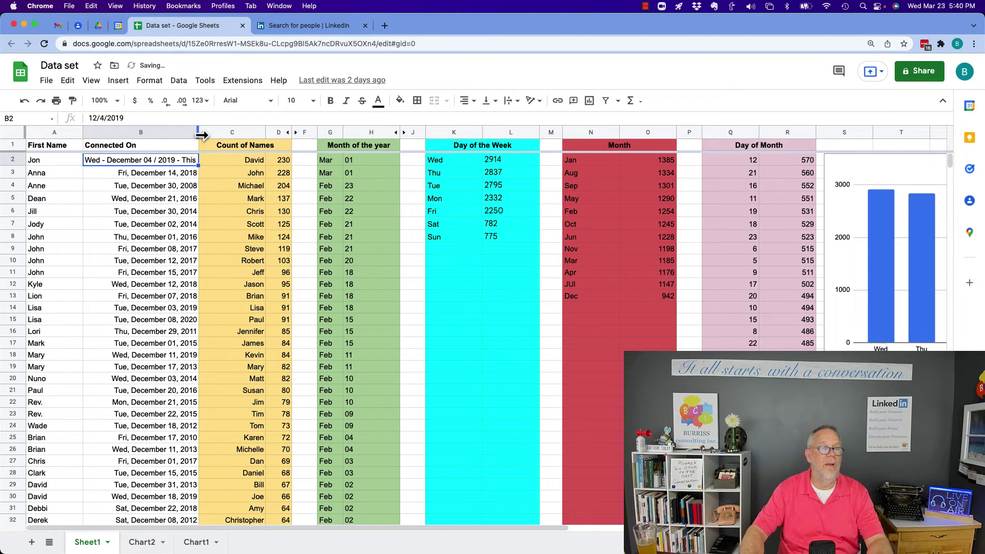
{"action": "left_click_drag", "start_coordinate": [199, 135], "coordinate": [296, 141]}
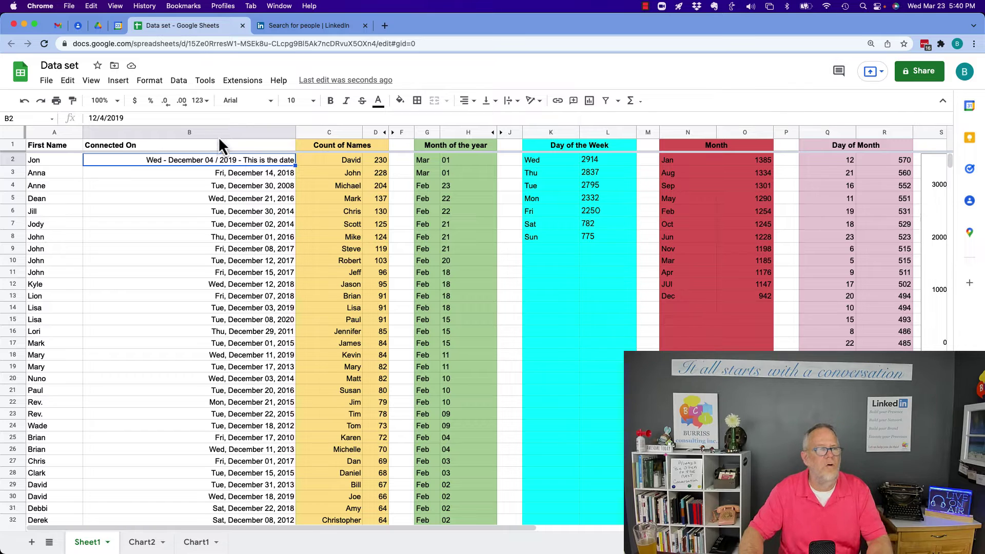
Step: Reopen B2's custom date format and replace the slash before the year with a comma
{"action": "left_click", "coordinate": [153, 83]}
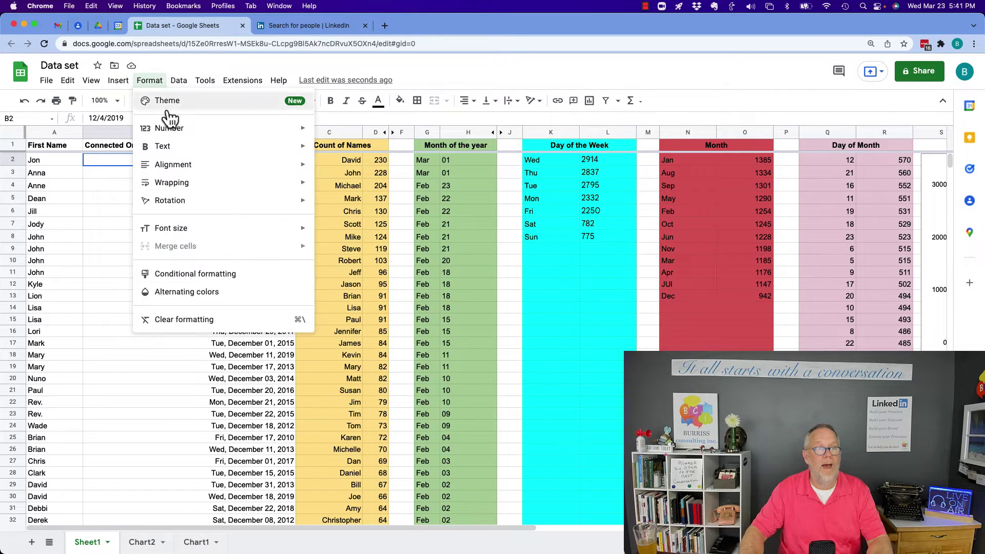
{"action": "mouse_move", "coordinate": [179, 134]}
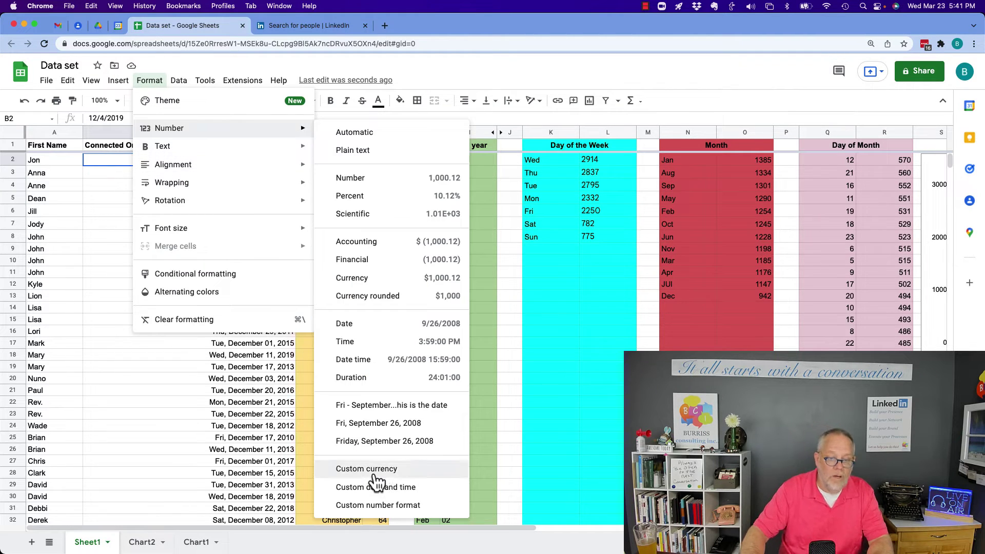
{"action": "left_click", "coordinate": [391, 490]}
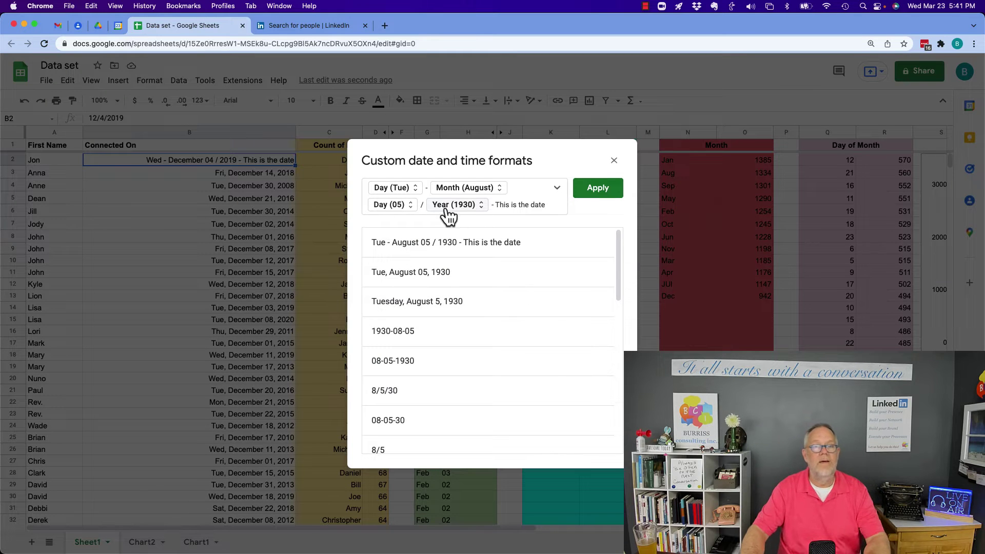
{"action": "left_click", "coordinate": [426, 211]}
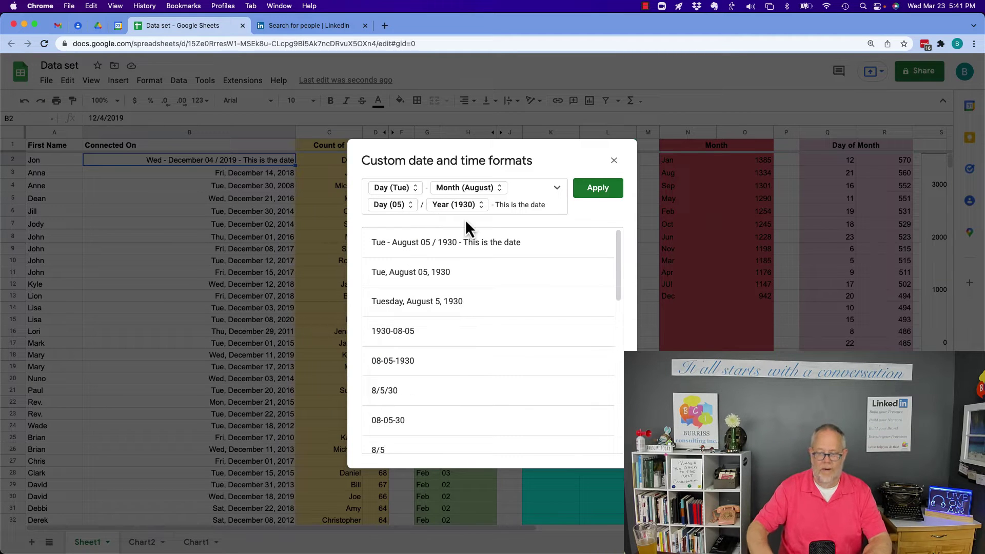
{"action": "key", "text": "BackSpace"}
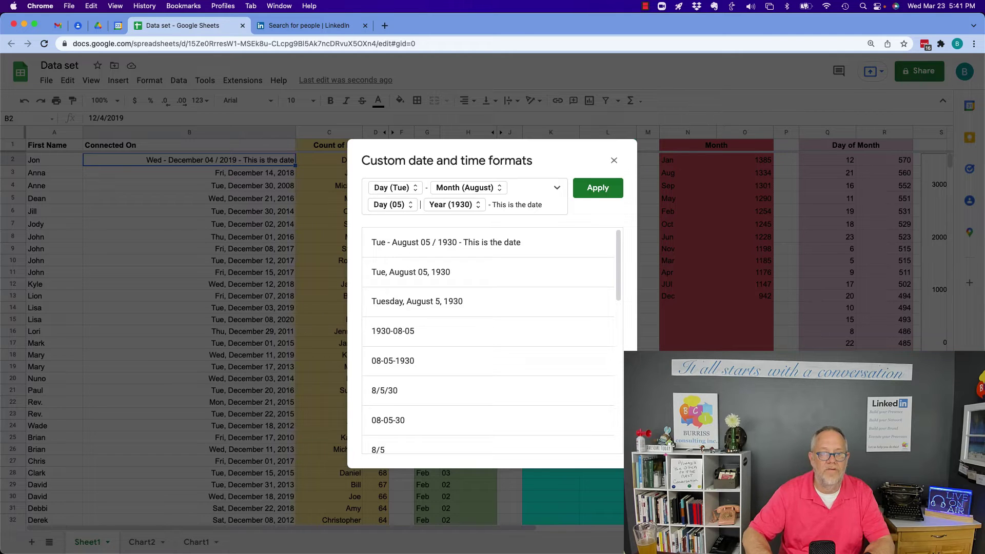
{"action": "key", "text": "BackSpace"}
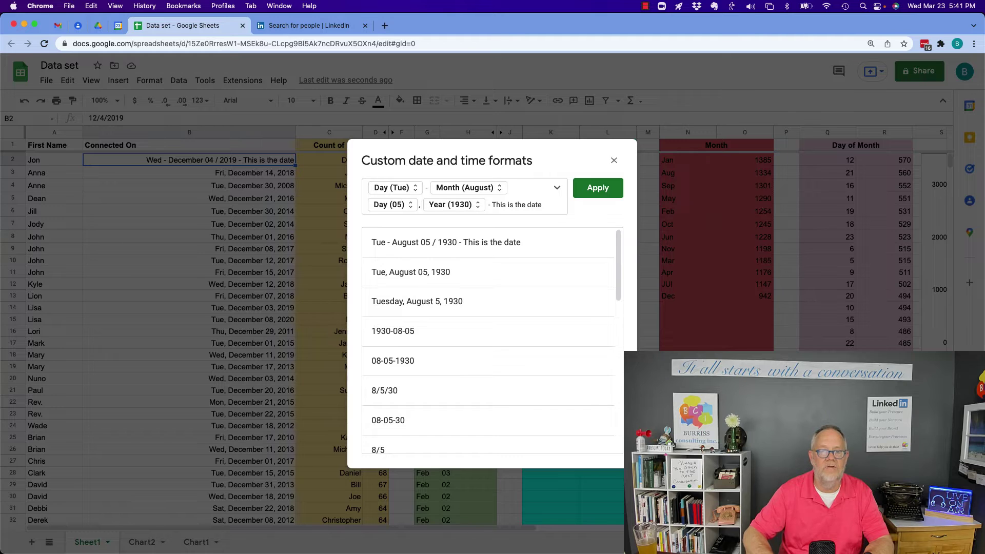
Step: Remove the "- This is the date" text from the end of the custom date format
{"action": "left_click", "coordinate": [526, 204]}
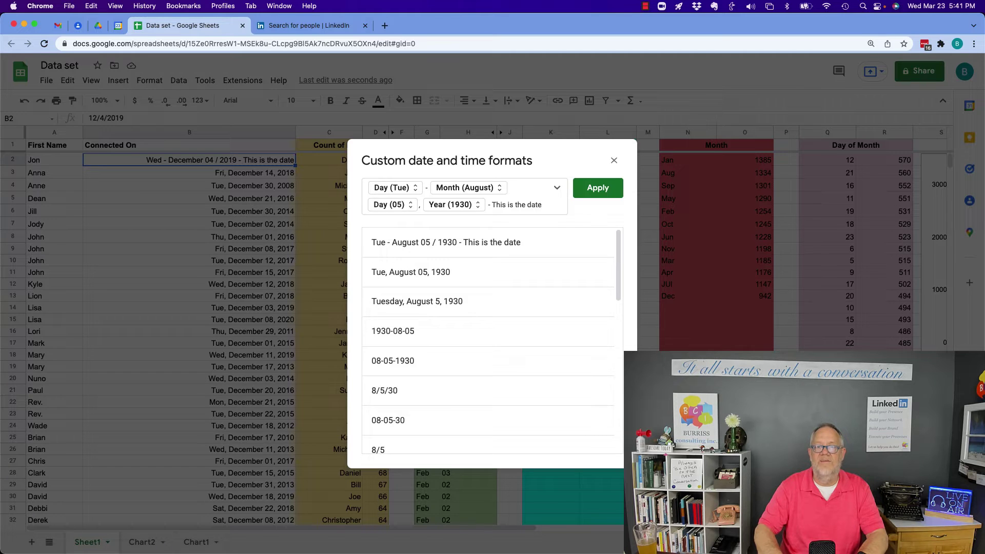
{"action": "key", "text": "alt+shift+Left"}
{"action": "key", "text": "alt+shift+Left"}
{"action": "key", "text": "alt+shift+Left"}
{"action": "key", "text": "alt+shift+Left"}
{"action": "key", "text": "alt+shift+Left"}
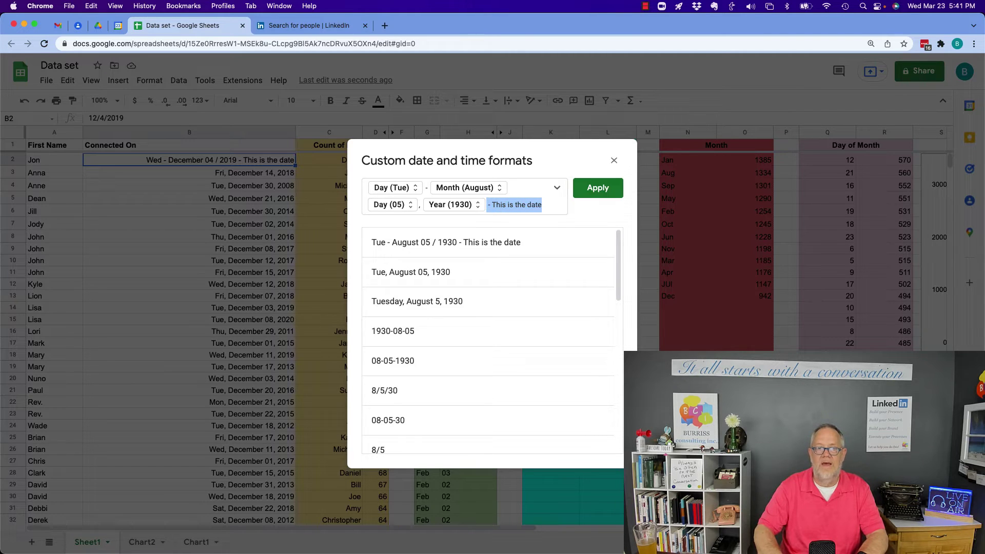
{"action": "key", "text": "BackSpace"}
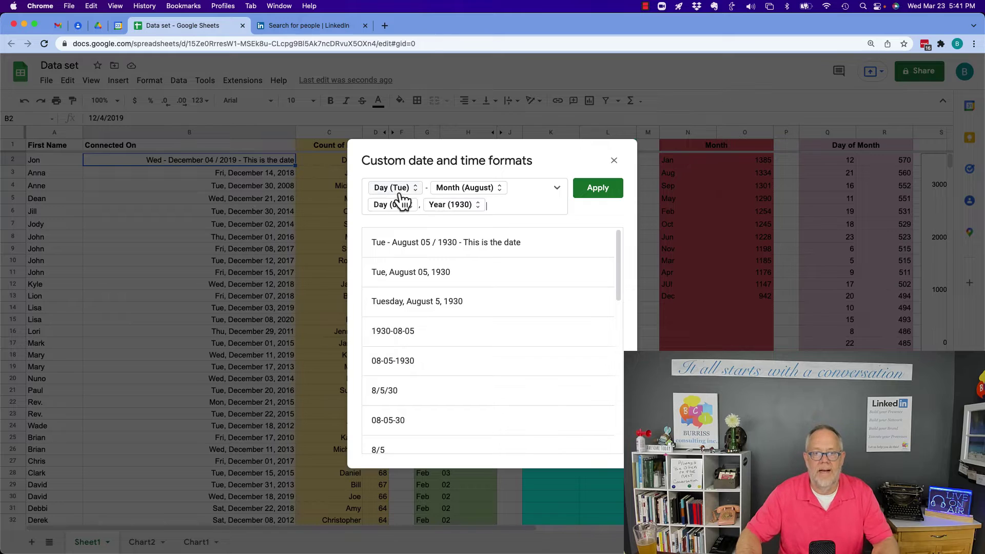
Step: Insert a comma after the month in the custom date format and apply it to B2
{"action": "left_click", "coordinate": [558, 190]}
{"action": "left_click", "coordinate": [558, 188]}
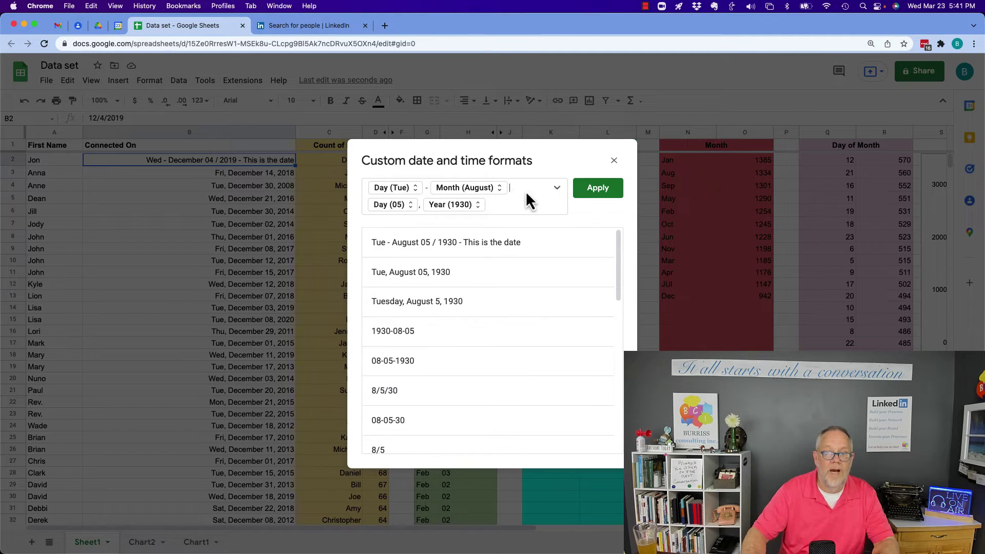
{"action": "key", "text": "Right"}
{"action": "key", "text": "Right"}
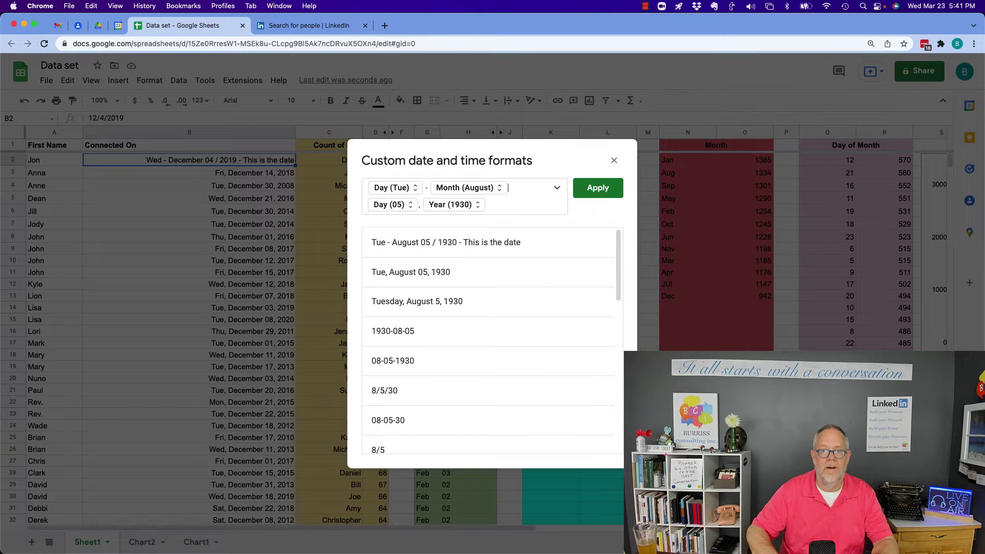
{"action": "left_click", "coordinate": [594, 188]}
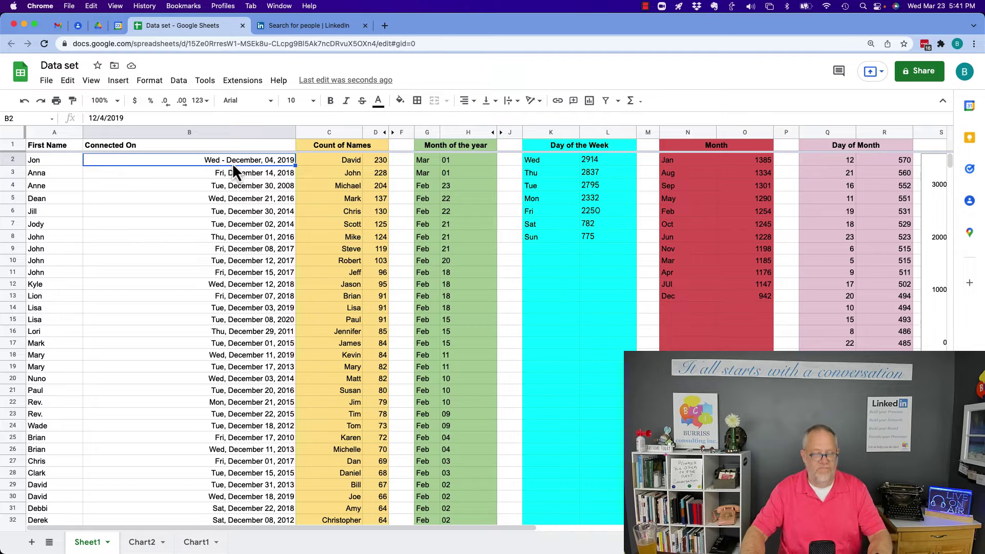
Step: Copy B2's formatting to the entire Connected On column with Paint format
{"action": "left_click", "coordinate": [73, 101]}
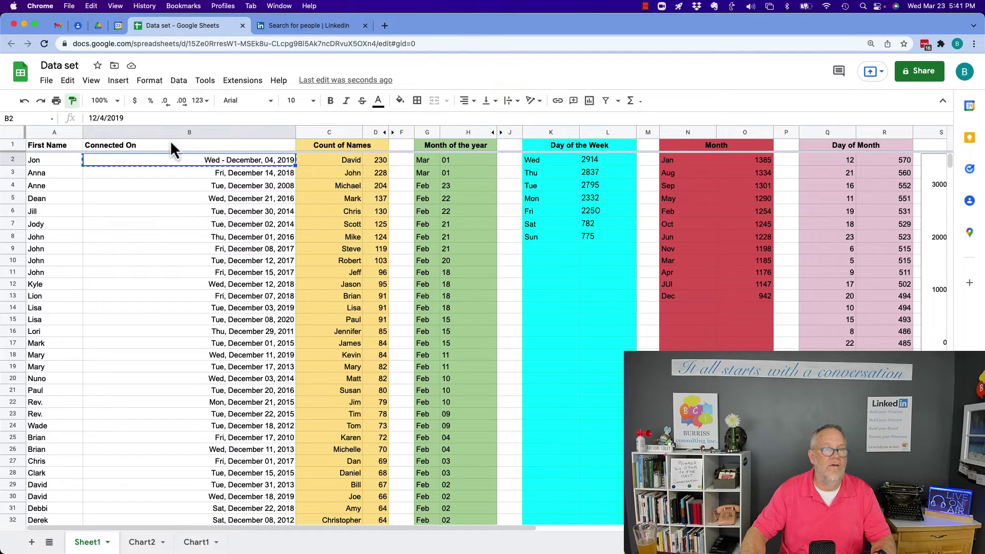
{"action": "left_click", "coordinate": [248, 133]}
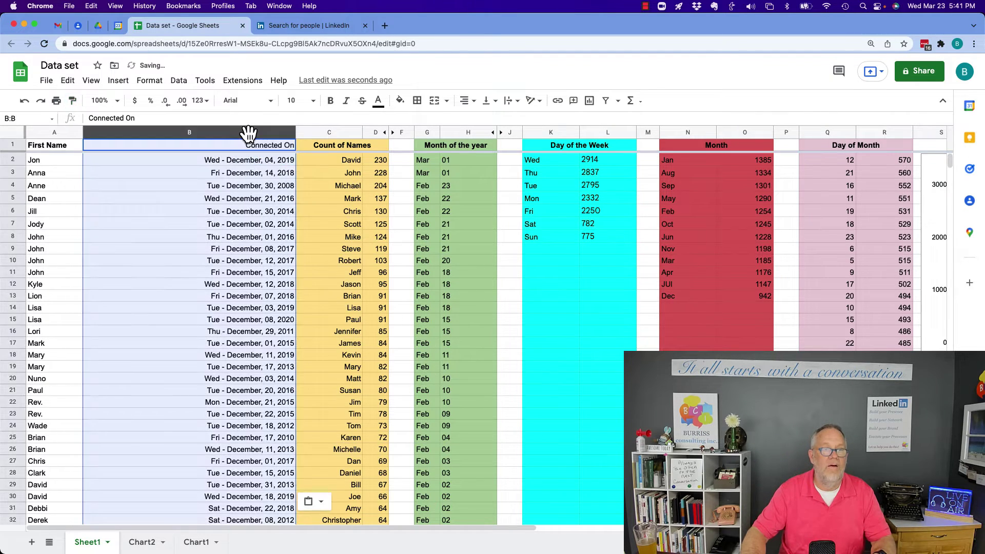
{"action": "left_click", "coordinate": [254, 174]}
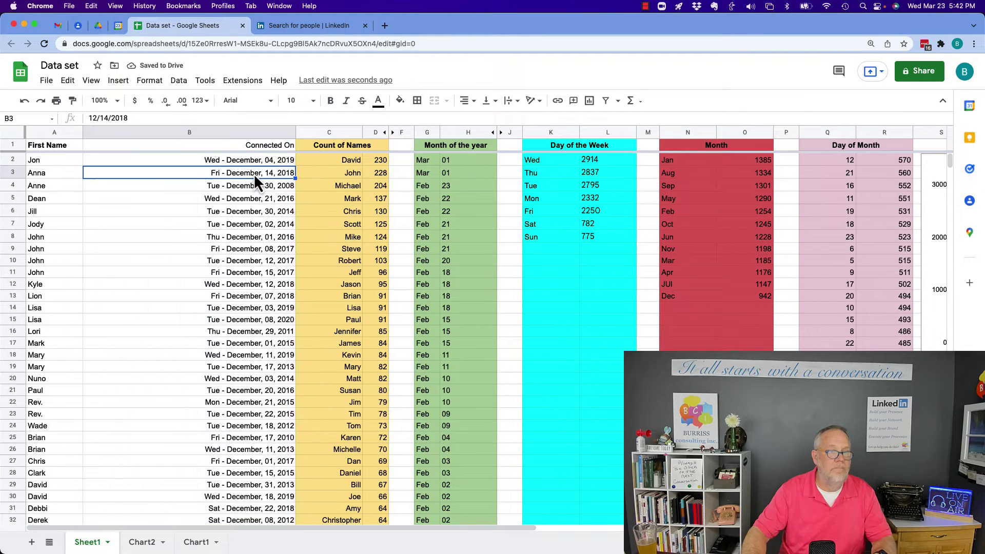
{"action": "left_click", "coordinate": [218, 164]}
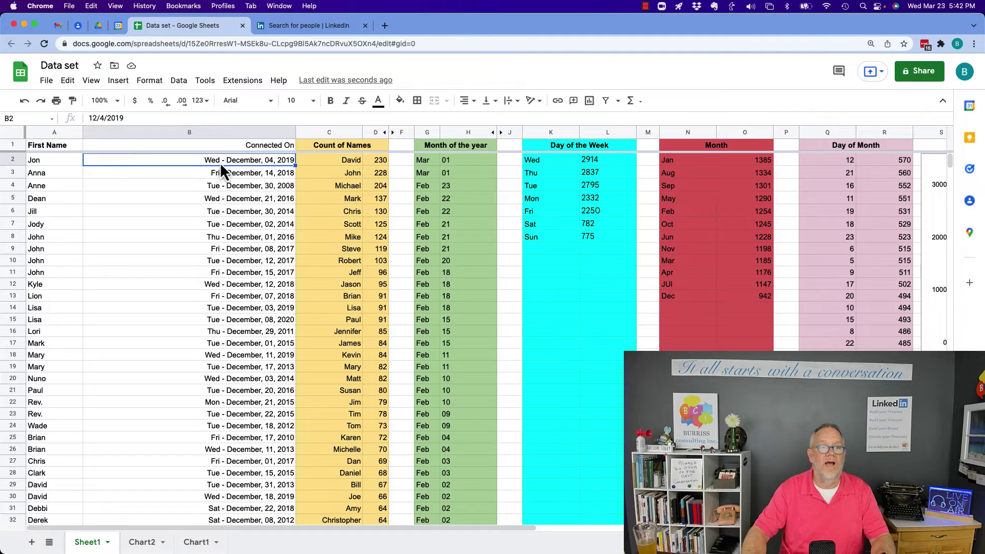
{"action": "left_click", "coordinate": [72, 101]}
{"action": "left_click", "coordinate": [250, 135]}
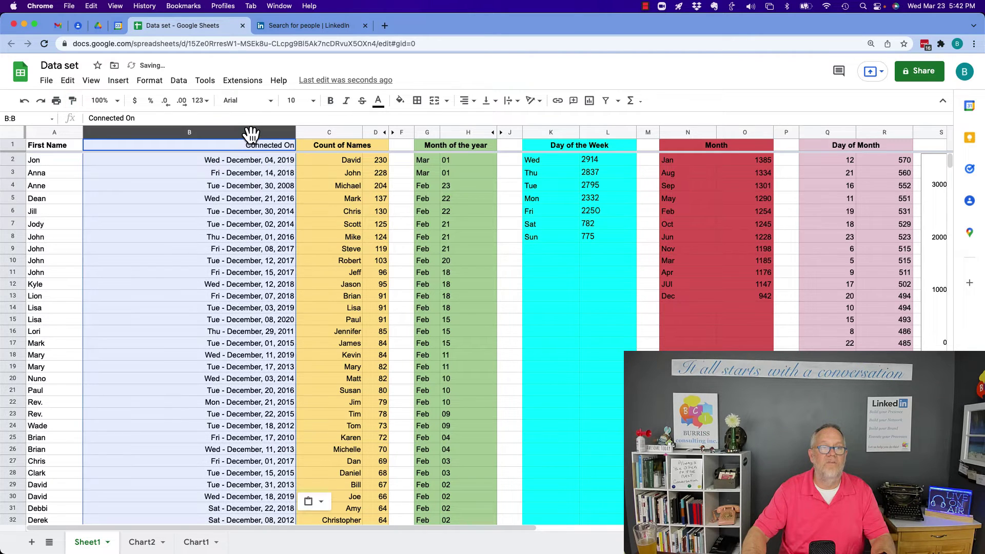
{"action": "left_click", "coordinate": [256, 259]}
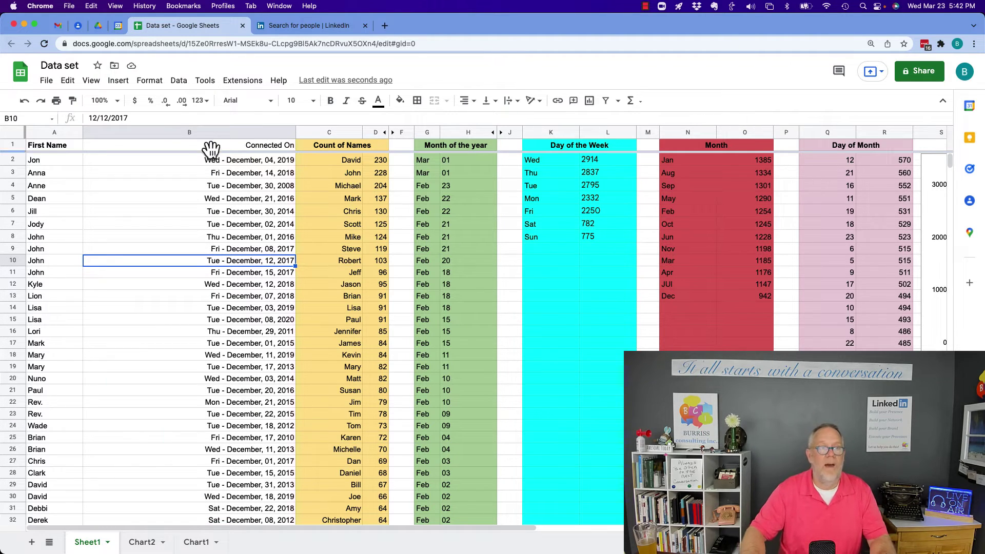
Step: Open the custom currency settings for cell D2 and choose the USD $1,000.00 display style for the dollar
{"action": "left_click", "coordinate": [379, 160]}
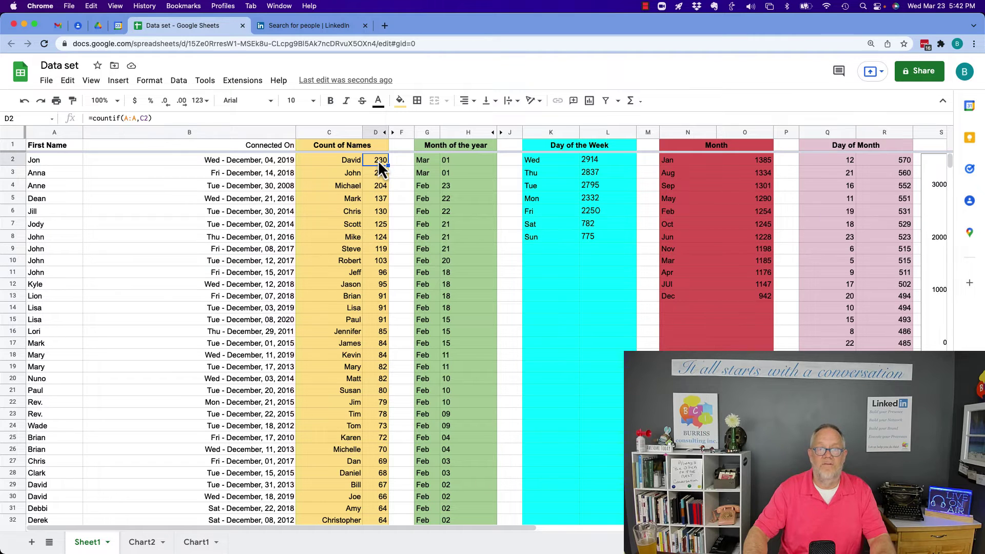
{"action": "left_click", "coordinate": [148, 80]}
{"action": "mouse_move", "coordinate": [180, 129]}
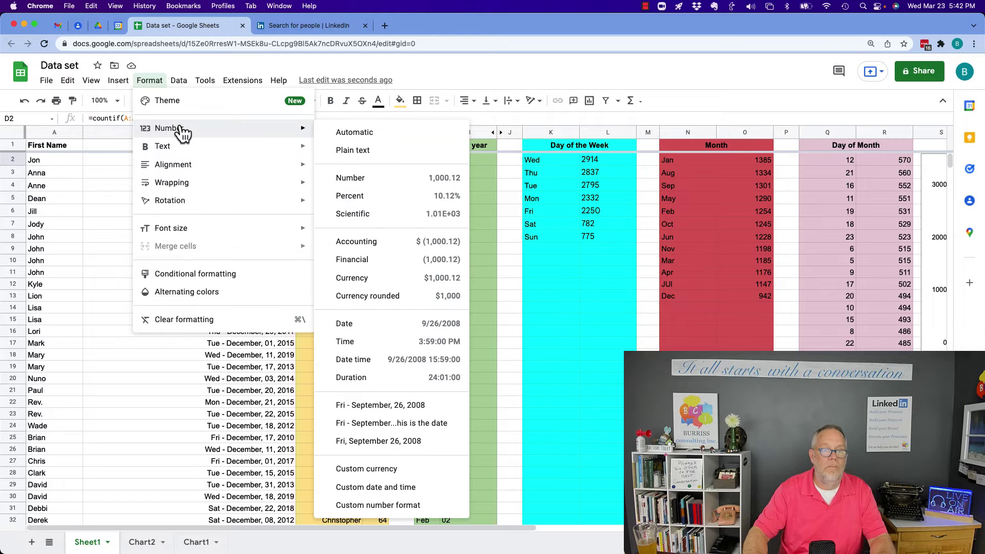
{"action": "left_click", "coordinate": [366, 469]}
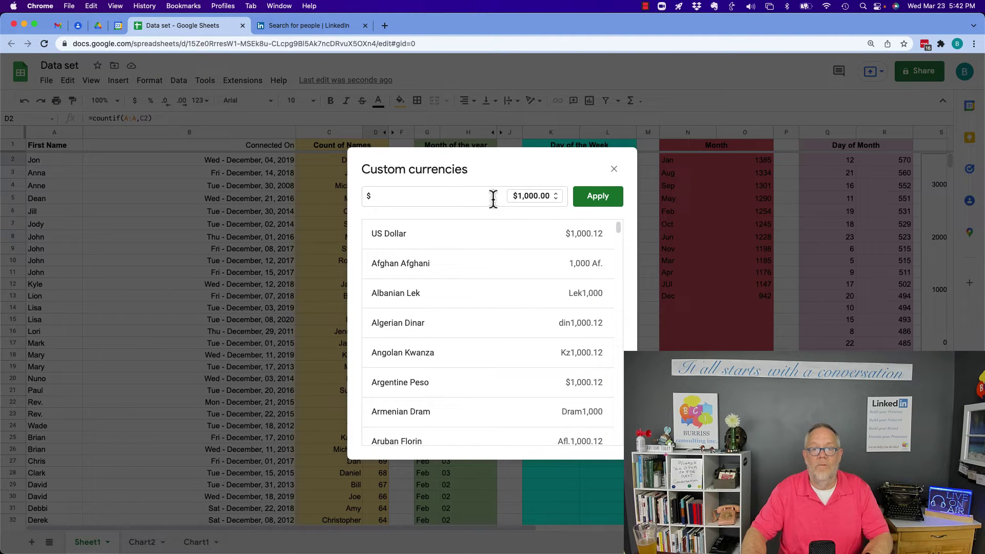
{"action": "left_click", "coordinate": [555, 198]}
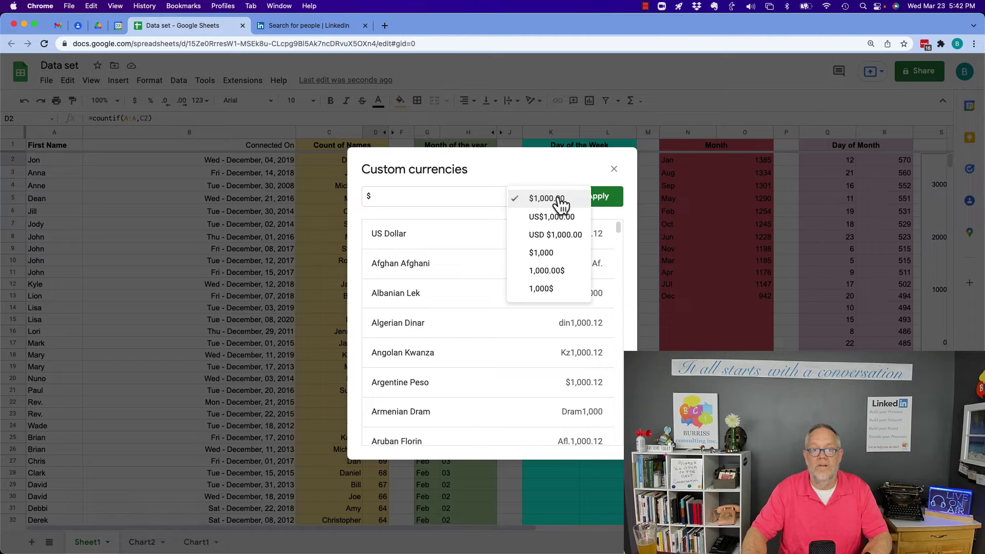
{"action": "left_click", "coordinate": [555, 235]}
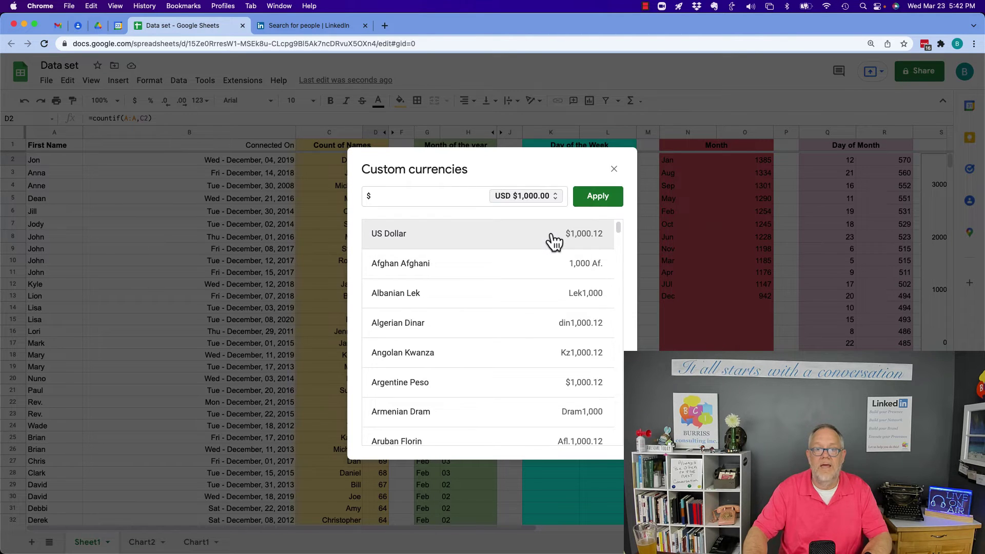
Step: Keep the USD $1,000.00 style, apply the currency format to D2, and fit column D's width to its contents
{"action": "left_click", "coordinate": [472, 198]}
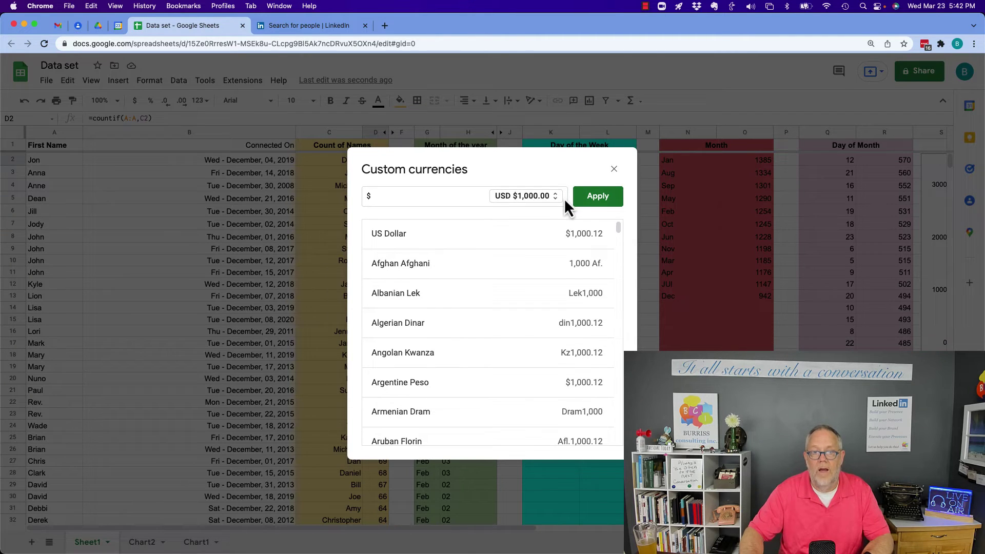
{"action": "left_click", "coordinate": [546, 197]}
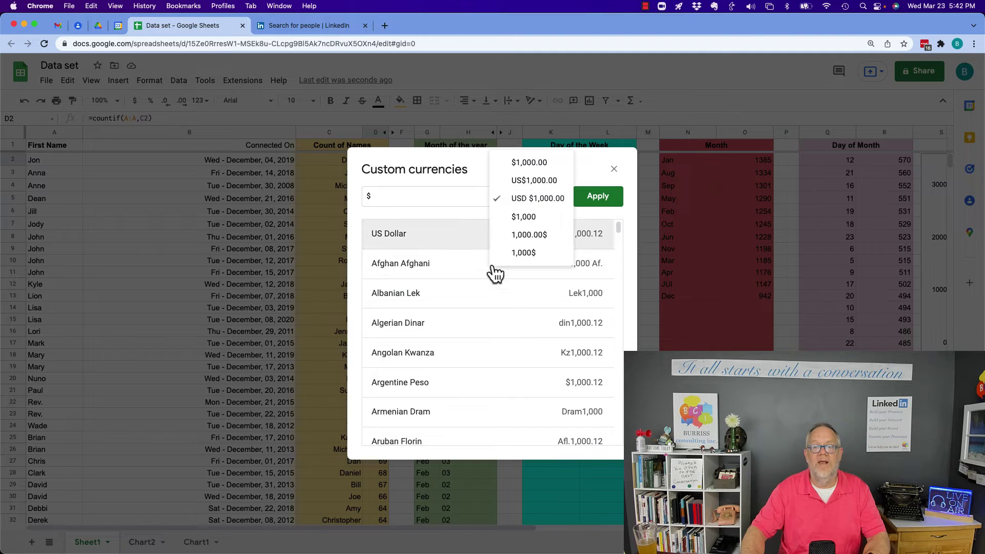
{"action": "left_click", "coordinate": [435, 197]}
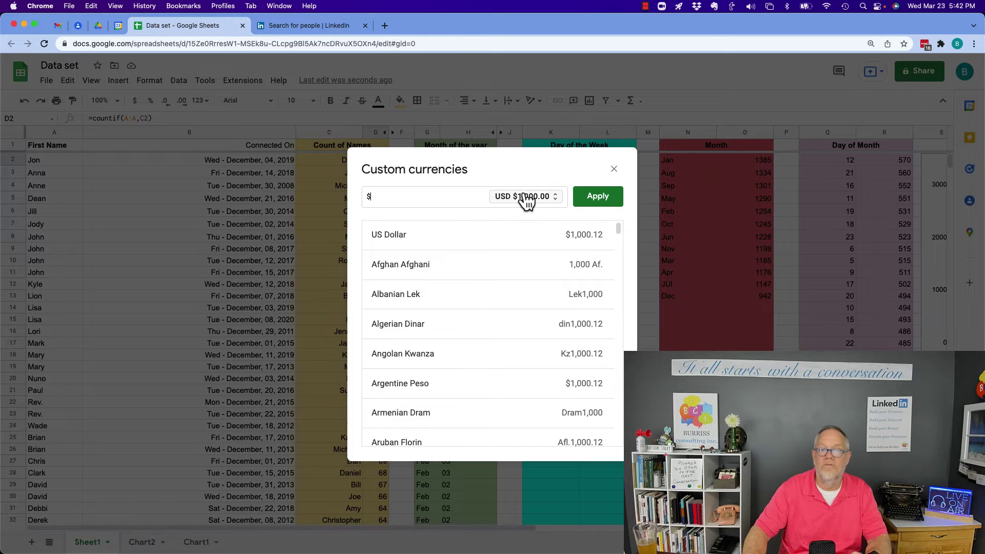
{"action": "left_click", "coordinate": [598, 197]}
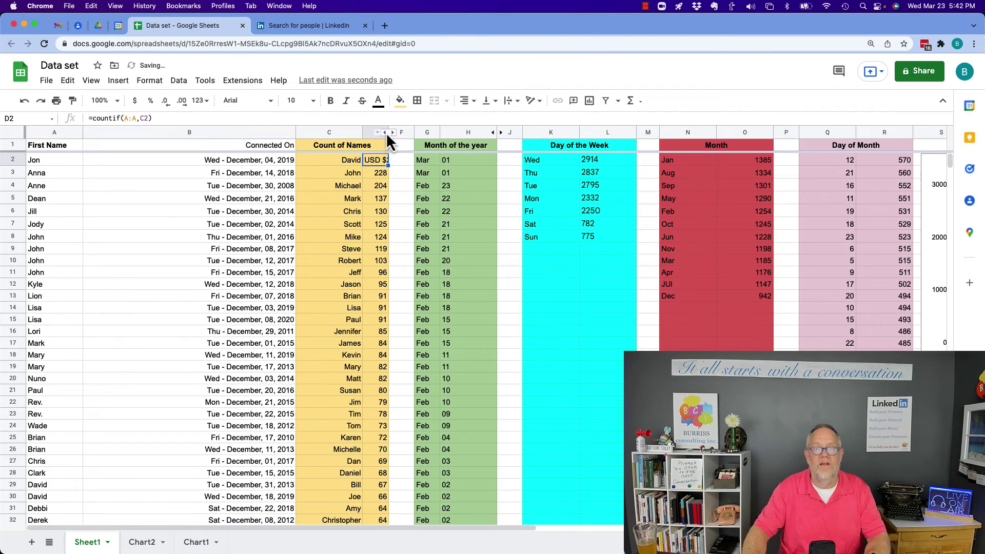
{"action": "double_click", "coordinate": [390, 131]}
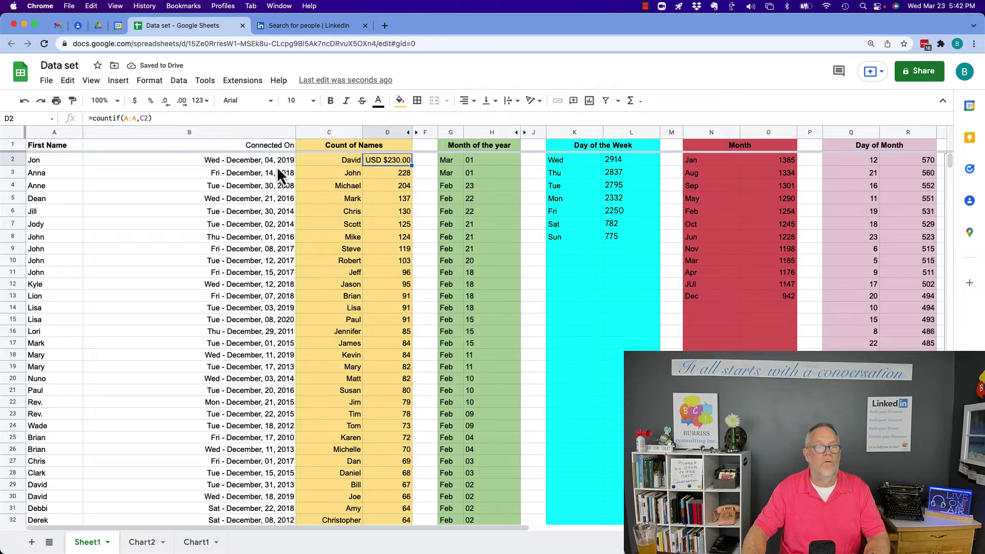
Step: Replace USD with Teddy in D2's custom number format, apply [$Teddy $]#,##0.00, and widen column D to show the whole value
{"action": "left_click", "coordinate": [149, 80]}
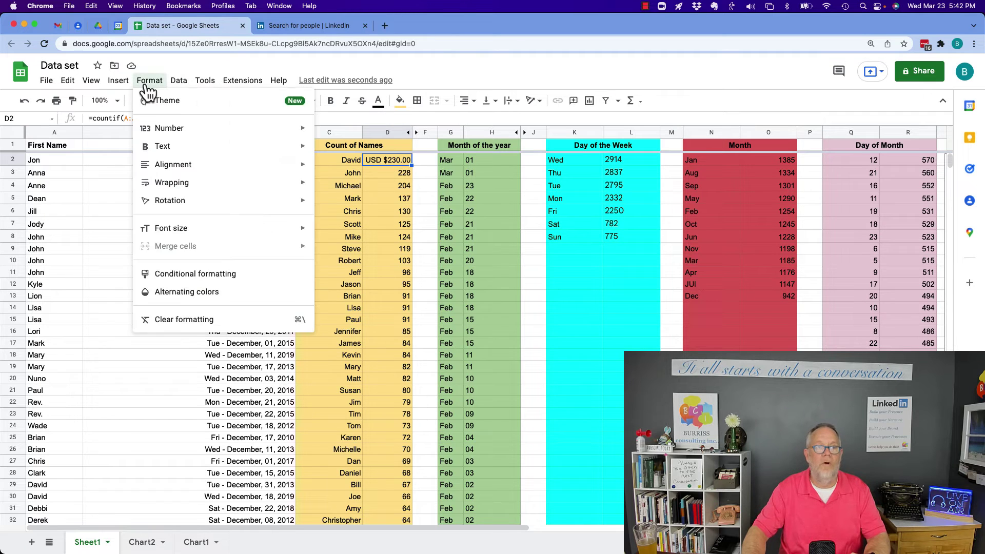
{"action": "mouse_move", "coordinate": [172, 128]}
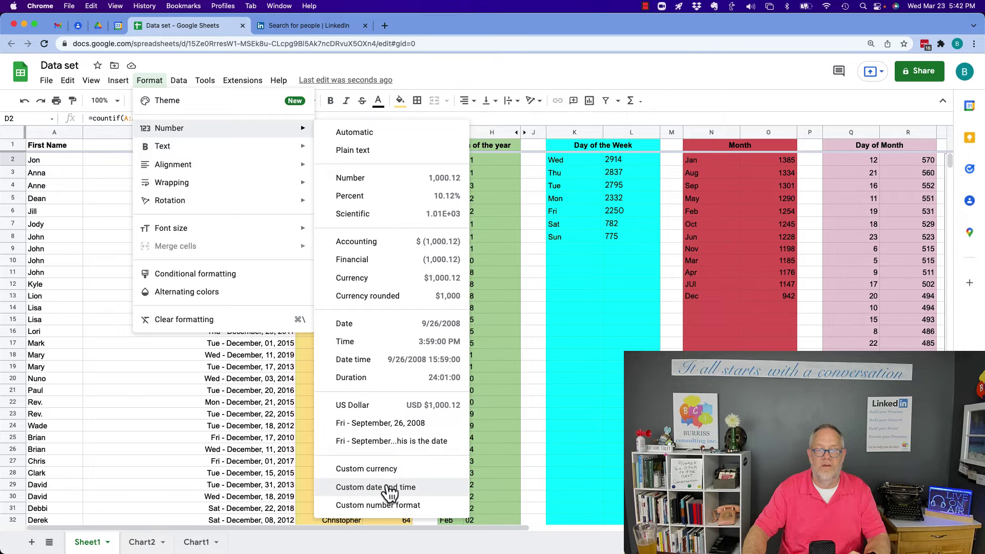
{"action": "left_click", "coordinate": [423, 505]}
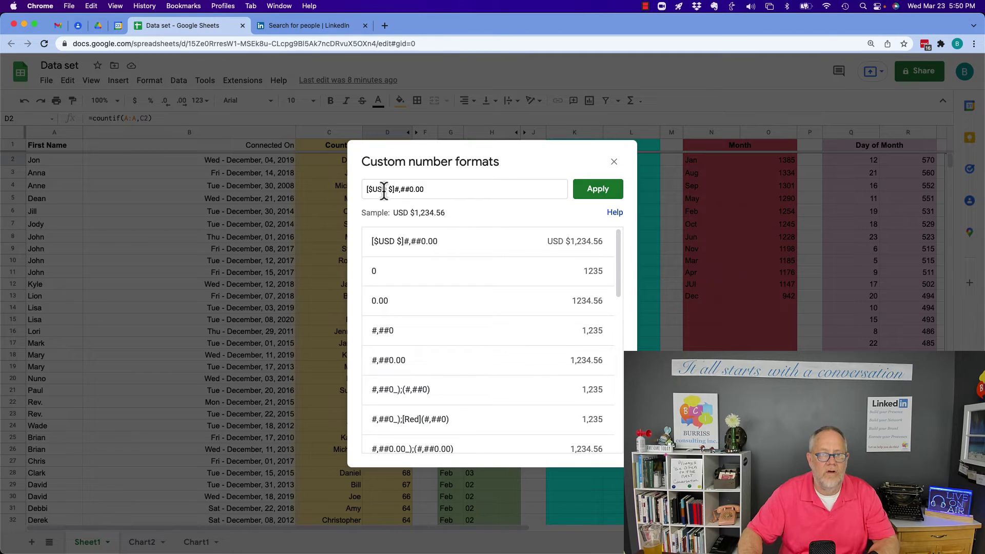
{"action": "left_click", "coordinate": [384, 189]}
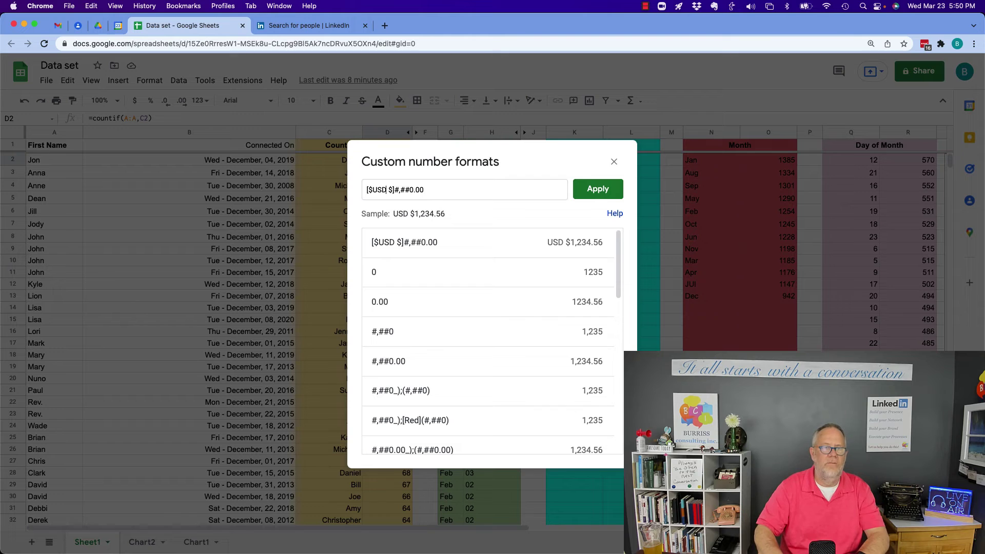
{"action": "double_click", "coordinate": [381, 190]}
{"action": "type", "text": "Teddy"}
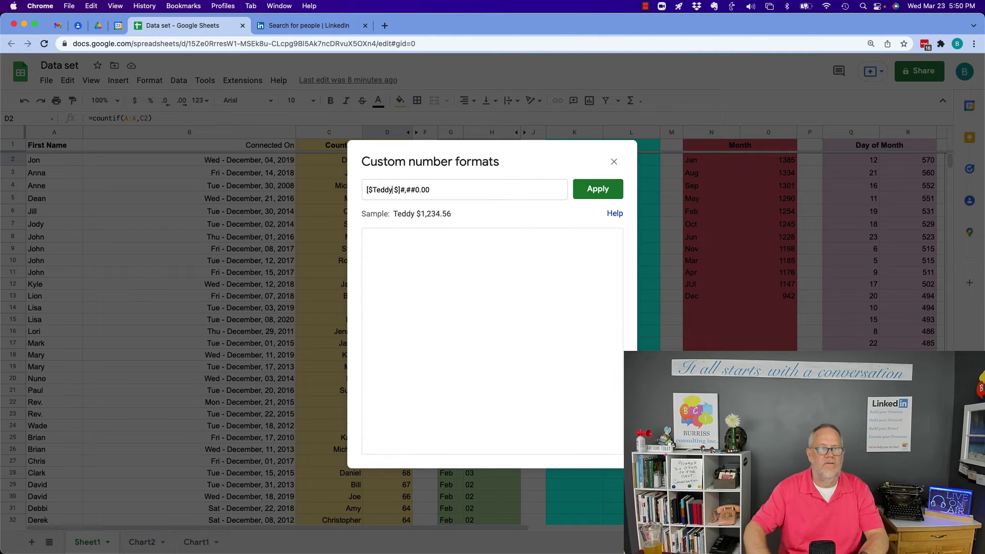
{"action": "left_click", "coordinate": [598, 189]}
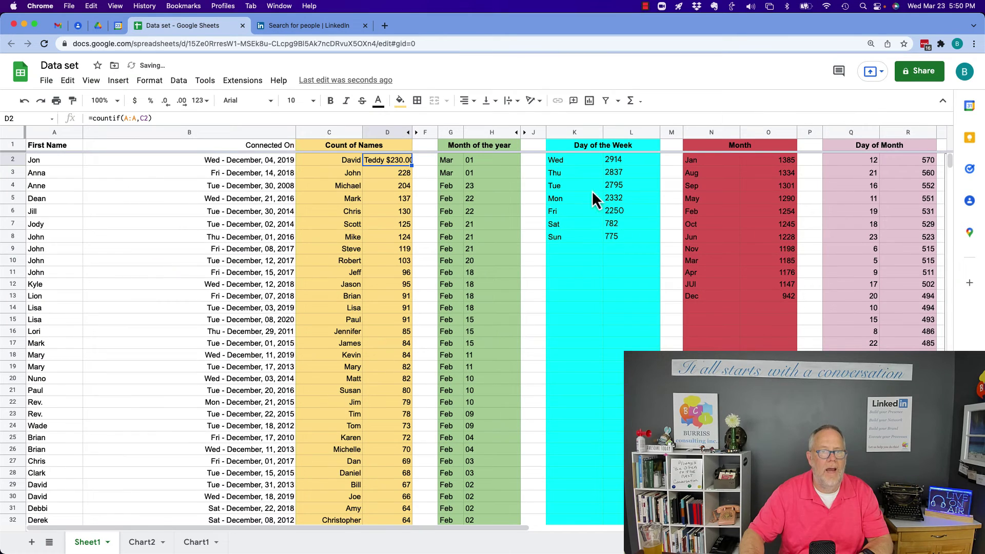
{"action": "left_click_drag", "start_coordinate": [413, 132], "coordinate": [444, 132]}
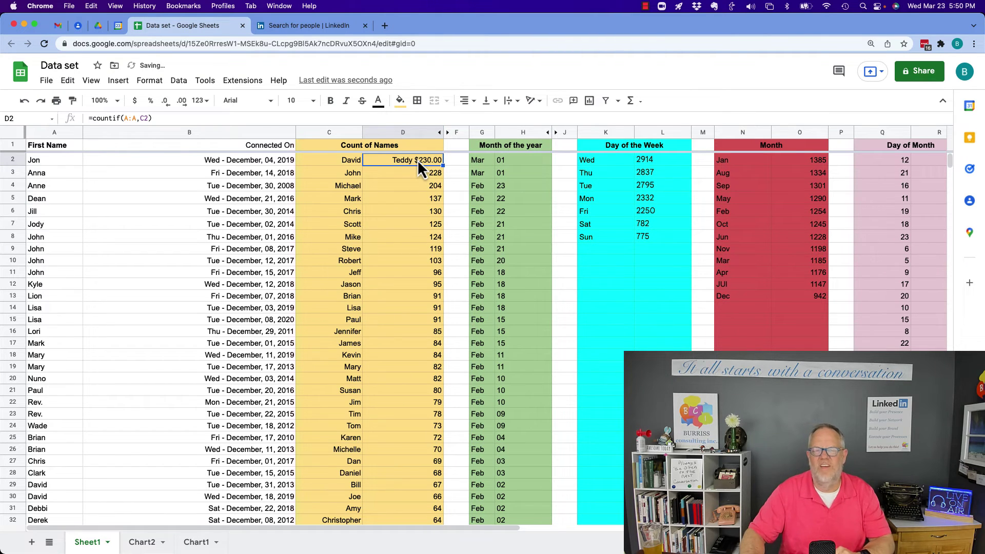
Step: Change the currency text in D2's custom number format to EURO and apply [$EURO $]#,##0.00
{"action": "left_click", "coordinate": [149, 80]}
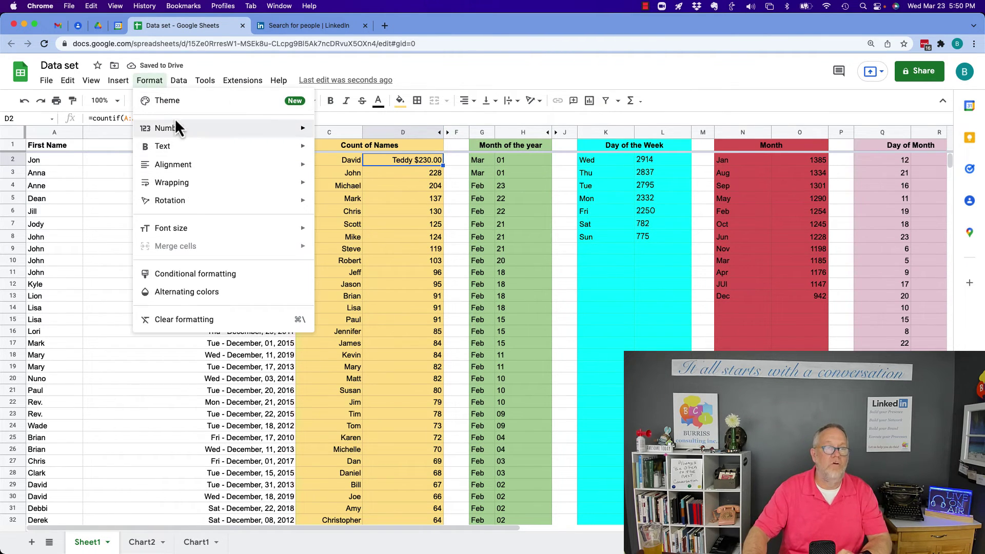
{"action": "mouse_move", "coordinate": [175, 128]}
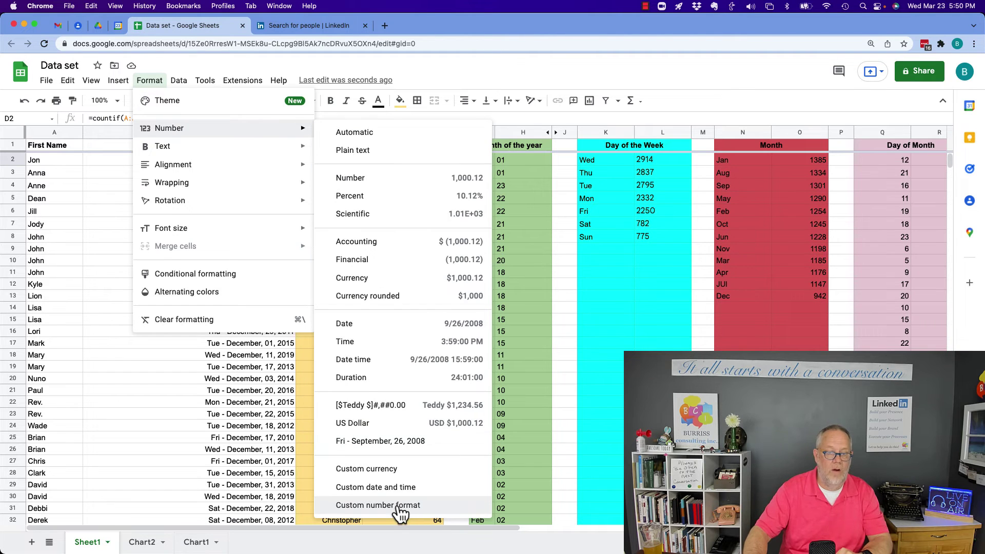
{"action": "left_click", "coordinate": [398, 505]}
{"action": "double_click", "coordinate": [381, 190]}
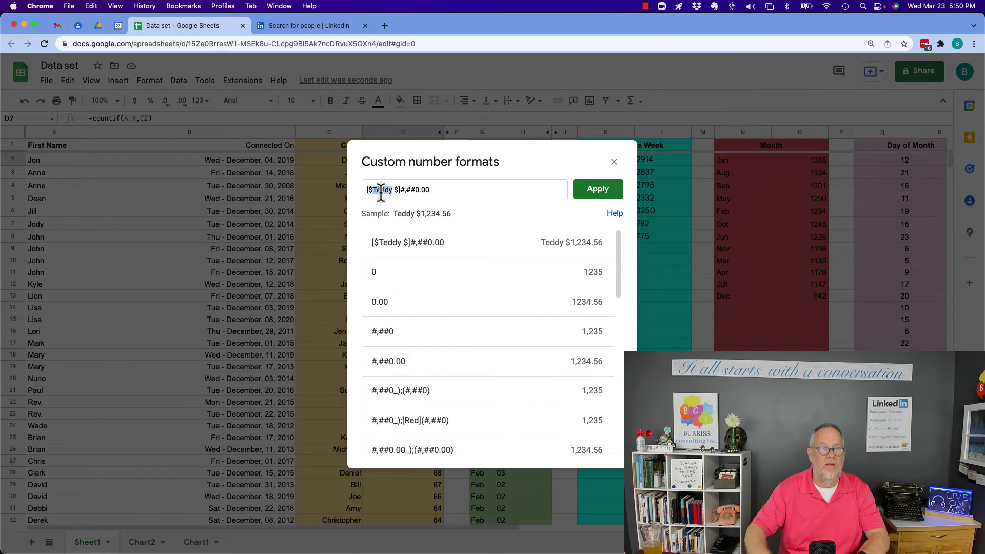
{"action": "type", "text": "EURO"}
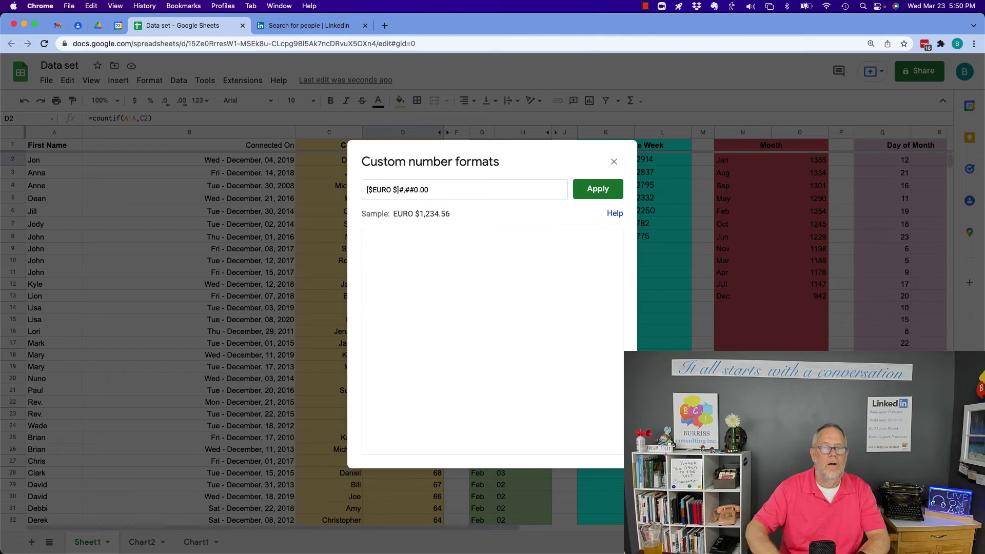
{"action": "left_click", "coordinate": [584, 194]}
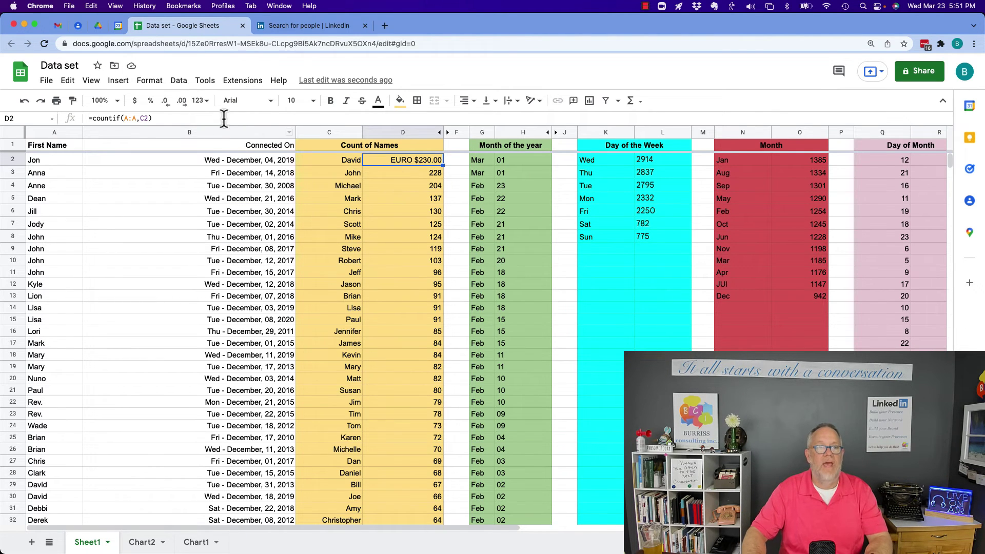
Step: Change the currency text in D2's custom number format to banana and apply [$banana $]#,##0.00
{"action": "left_click", "coordinate": [149, 81]}
{"action": "mouse_move", "coordinate": [186, 134]}
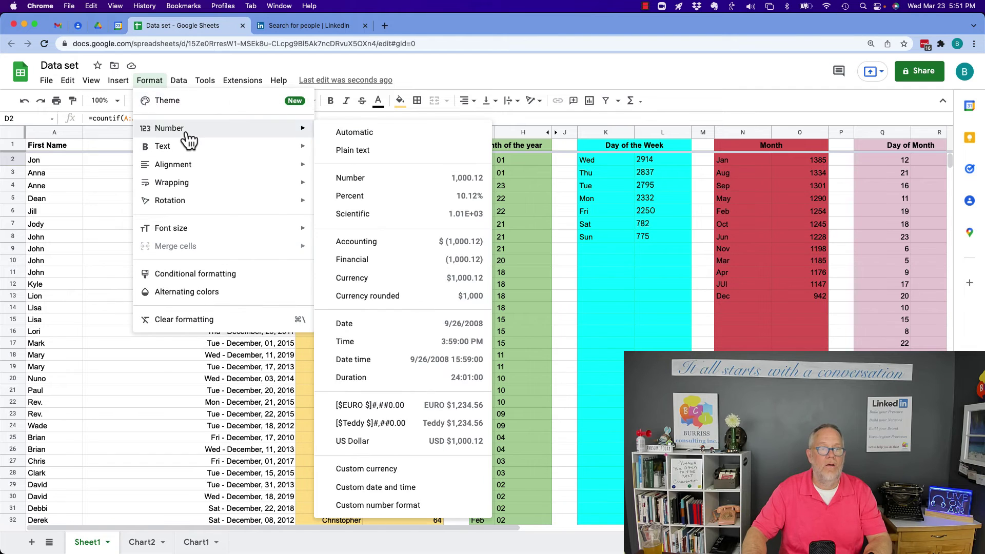
{"action": "left_click", "coordinate": [395, 508]}
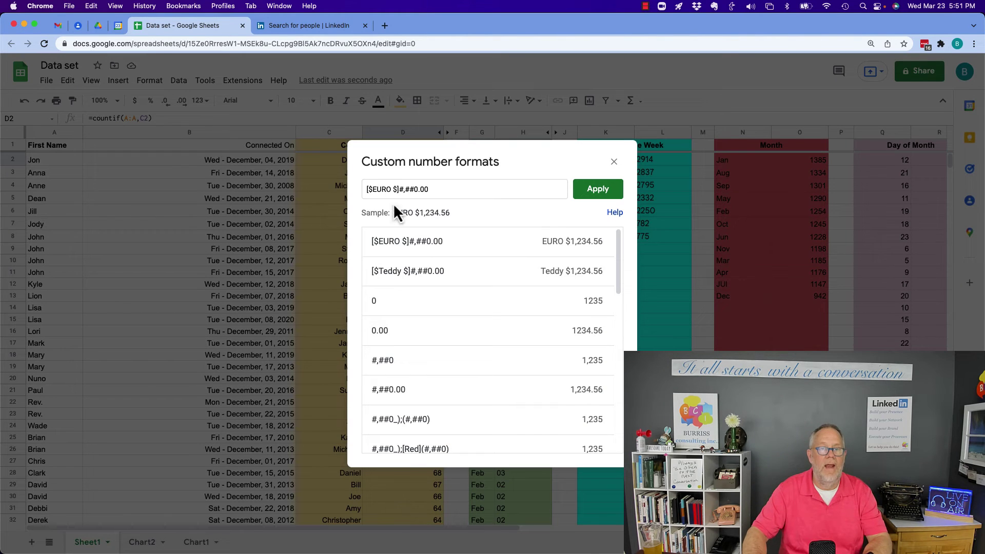
{"action": "double_click", "coordinate": [382, 189]}
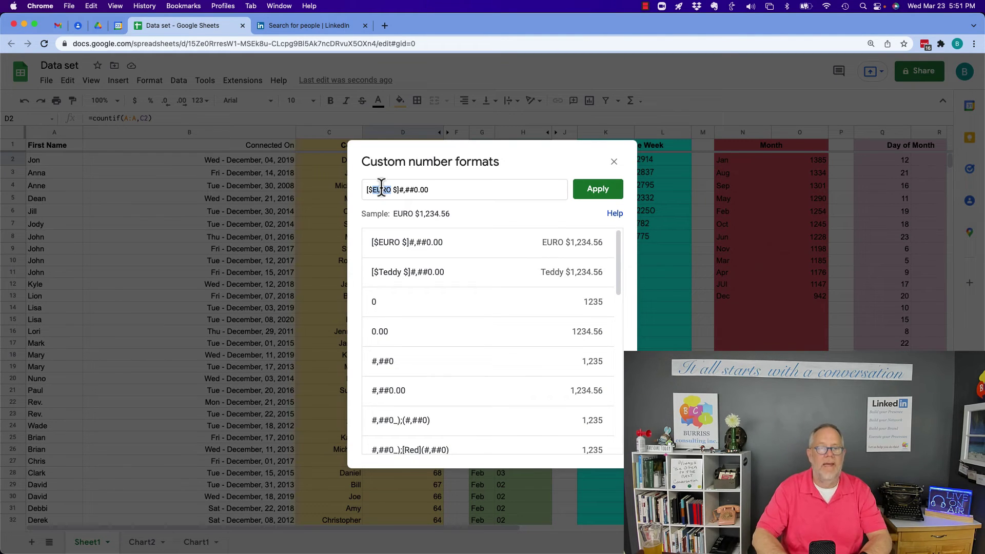
{"action": "type", "text": "banana"}
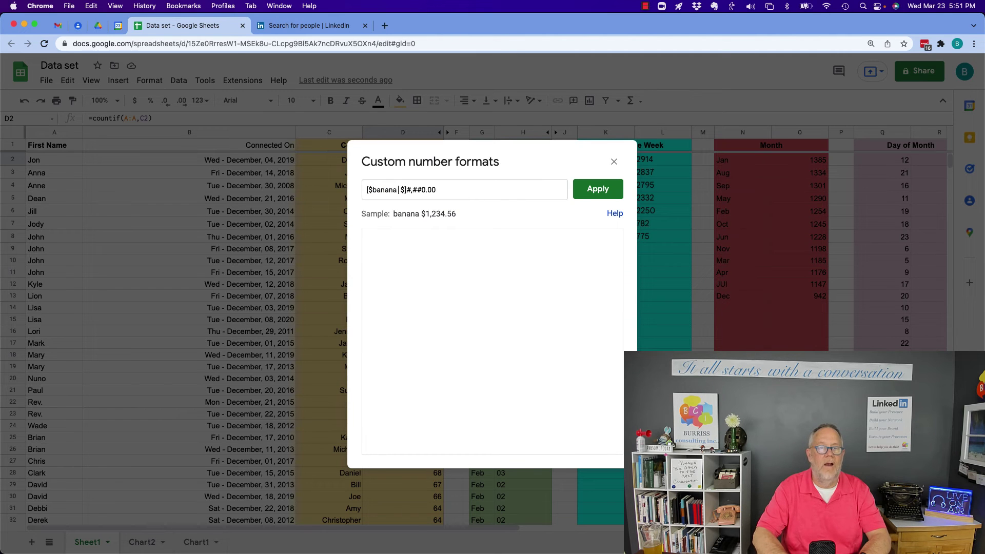
{"action": "left_click", "coordinate": [593, 187]}
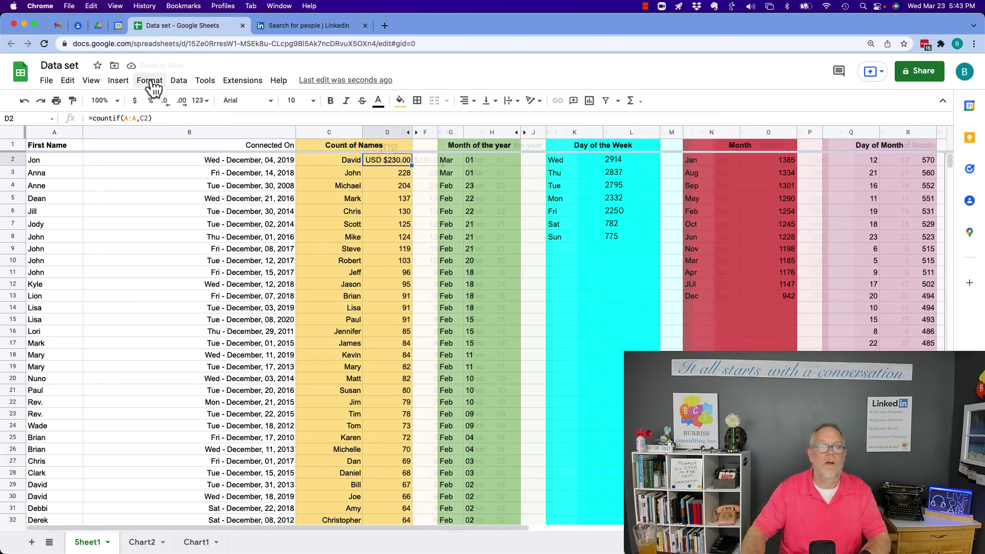
{"action": "left_click", "coordinate": [151, 82]}
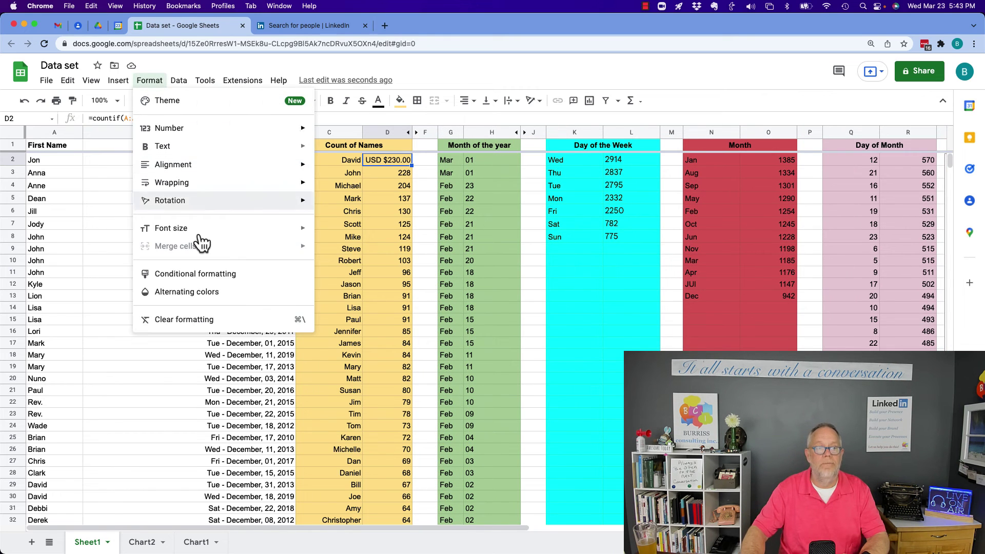
{"action": "mouse_move", "coordinate": [193, 136]}
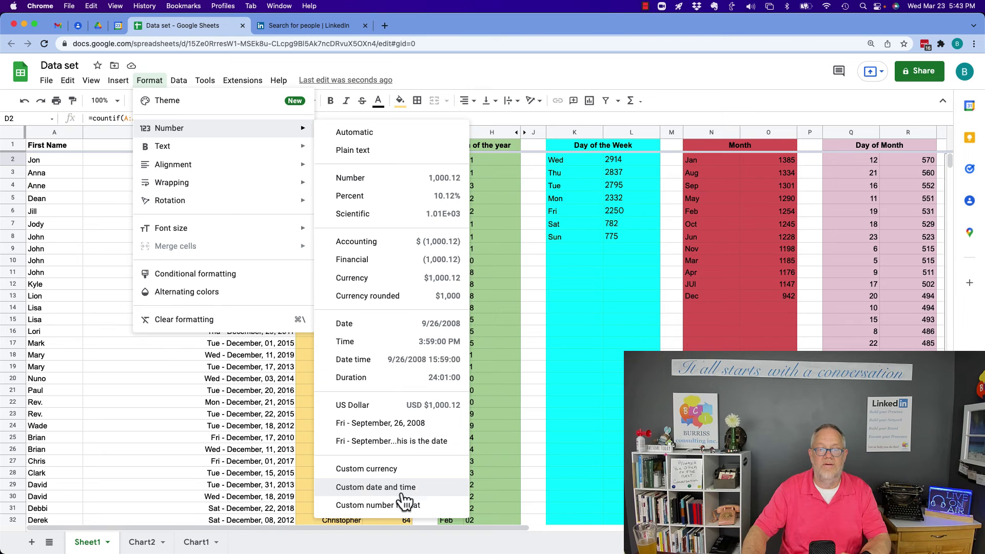
{"action": "left_click", "coordinate": [526, 168]}
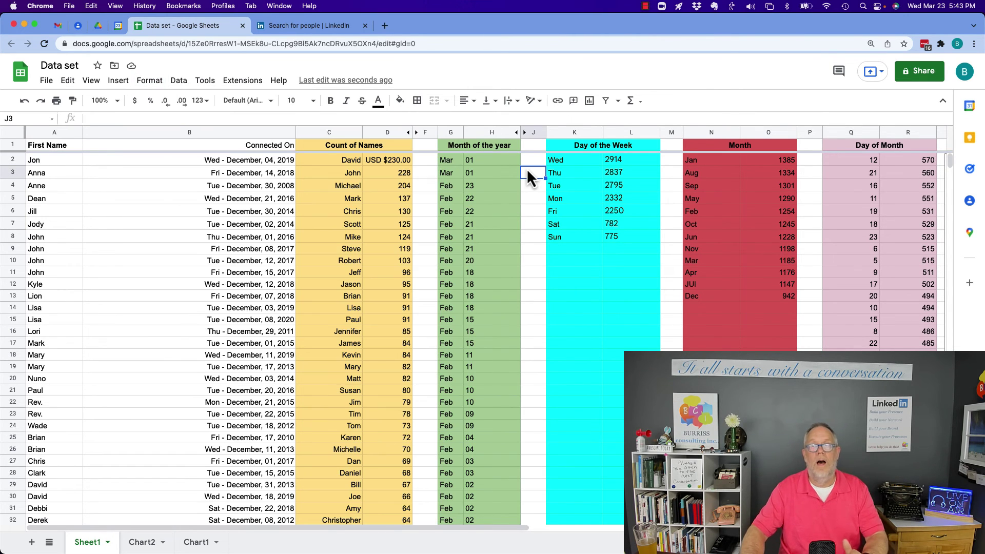